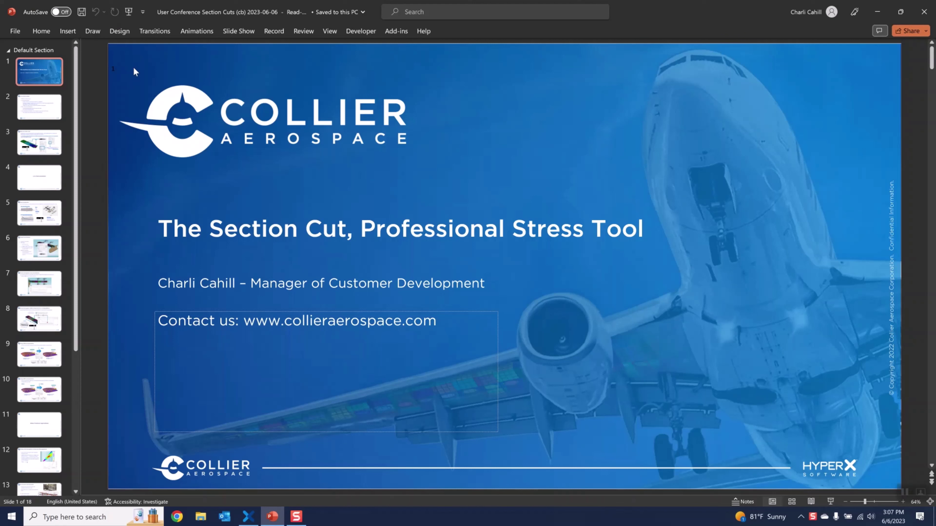
Start the PowerPoint slide show from the title slide in full screen
click(128, 17)
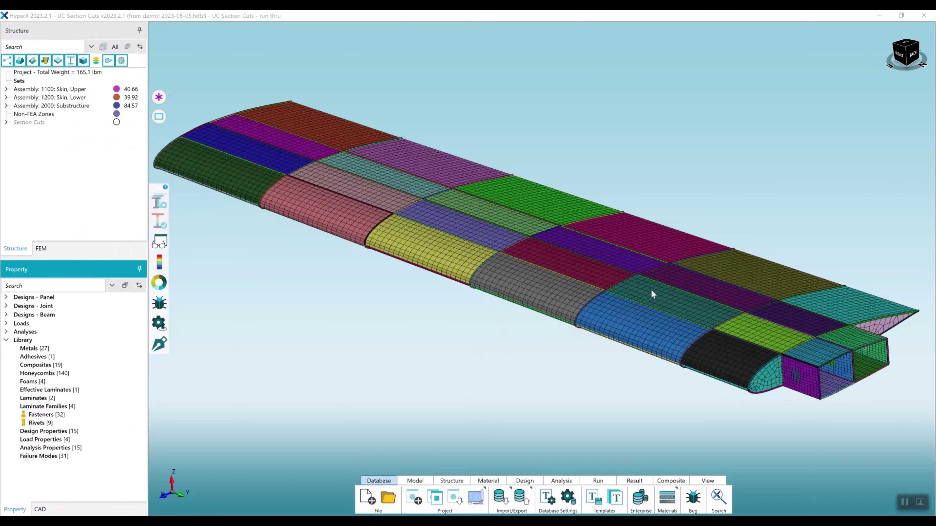
drag(651, 289, 633, 280)
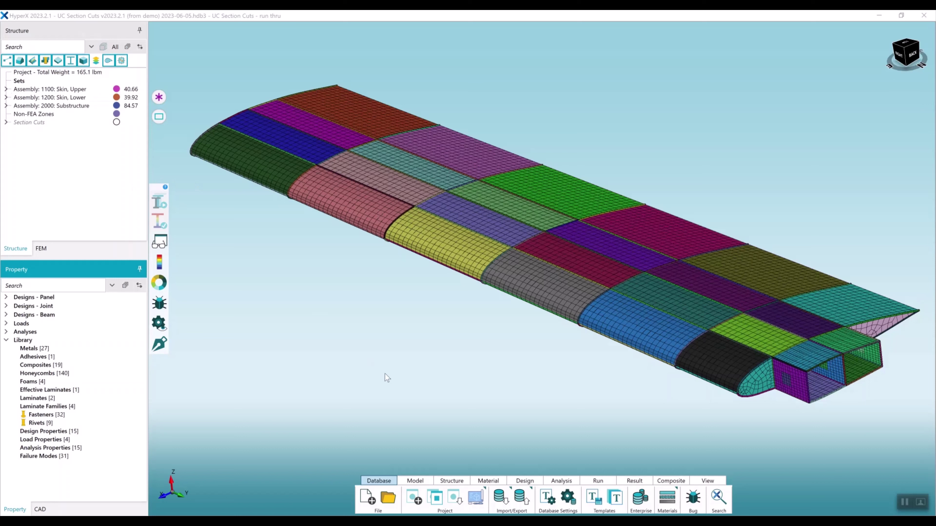
click(424, 480)
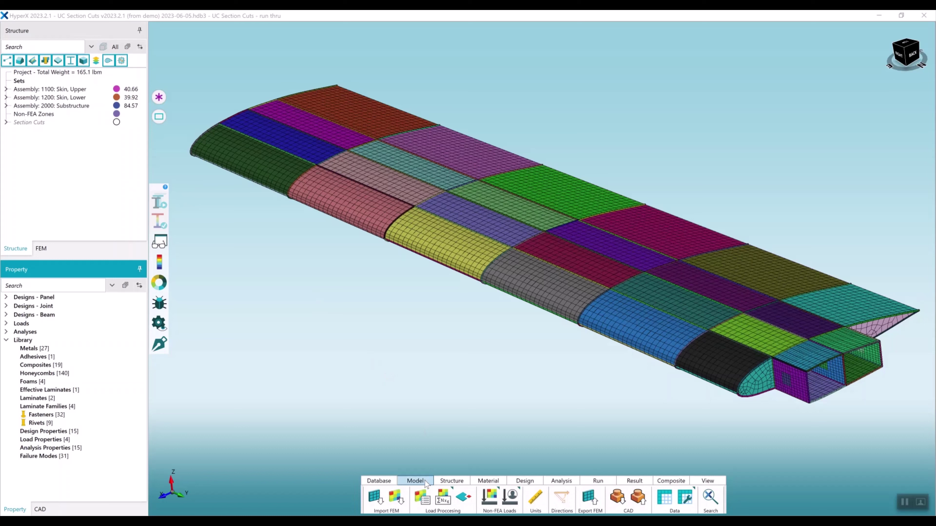
click(421, 497)
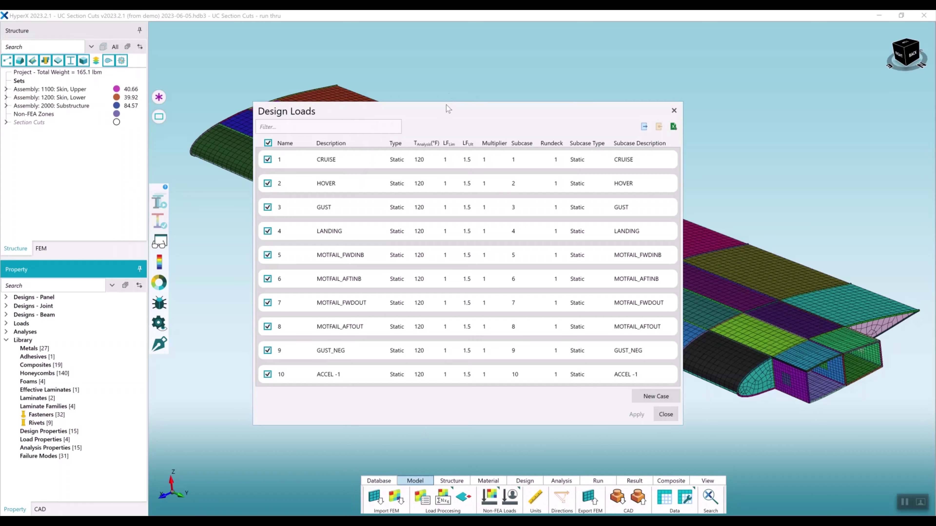
drag(443, 116, 480, 105)
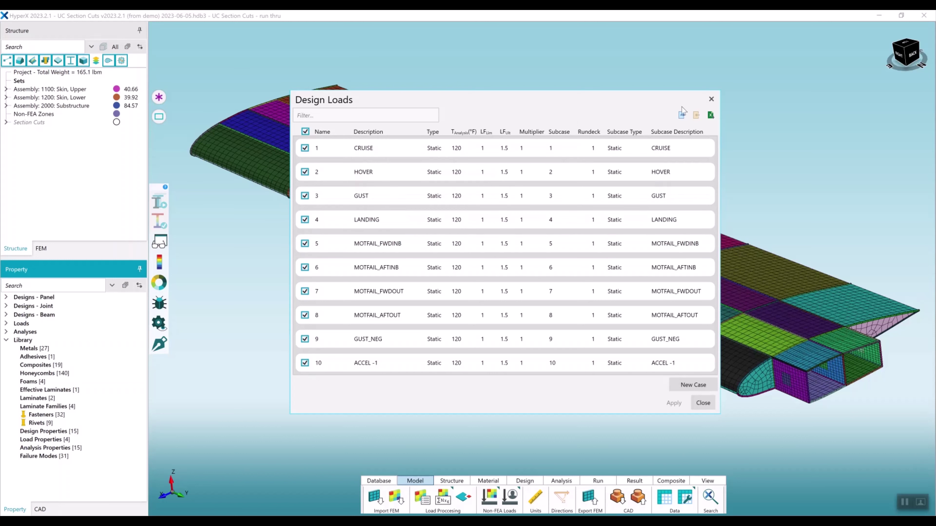
key(Escape)
click(160, 262)
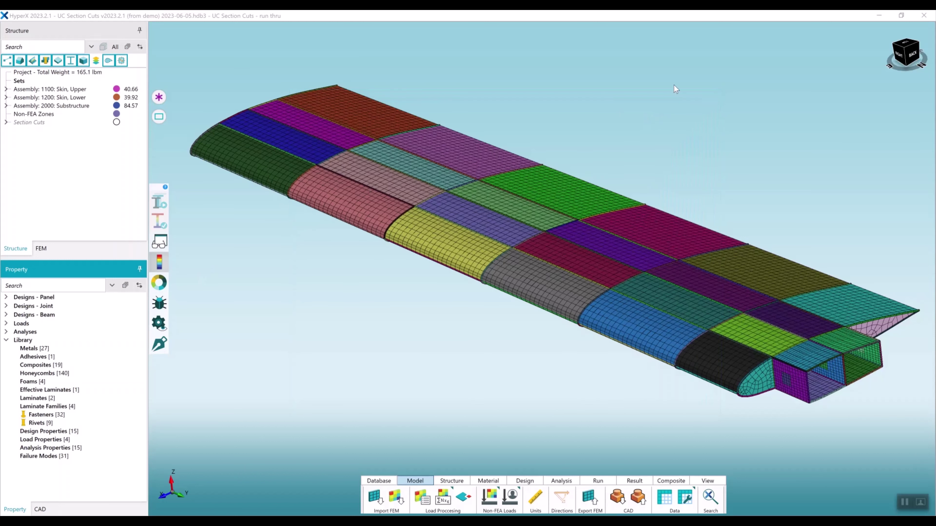
click(707, 57)
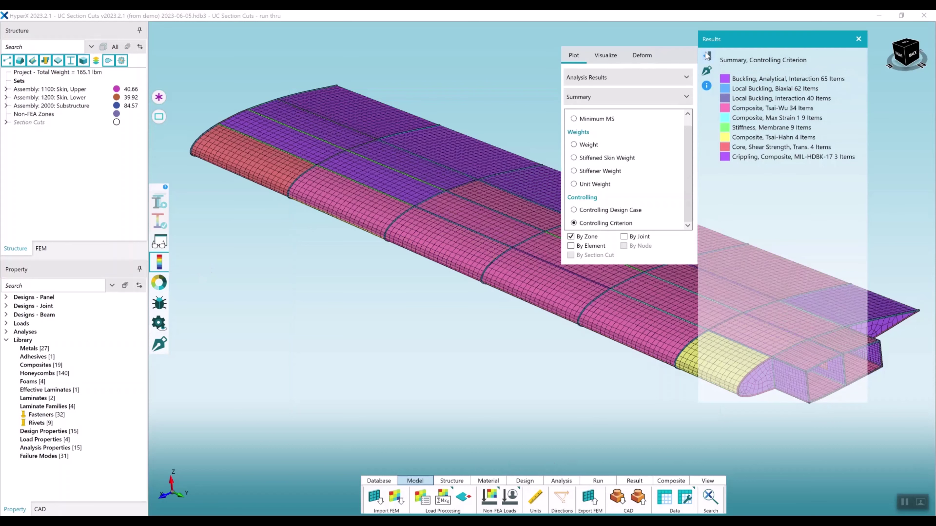
click(590, 80)
click(574, 134)
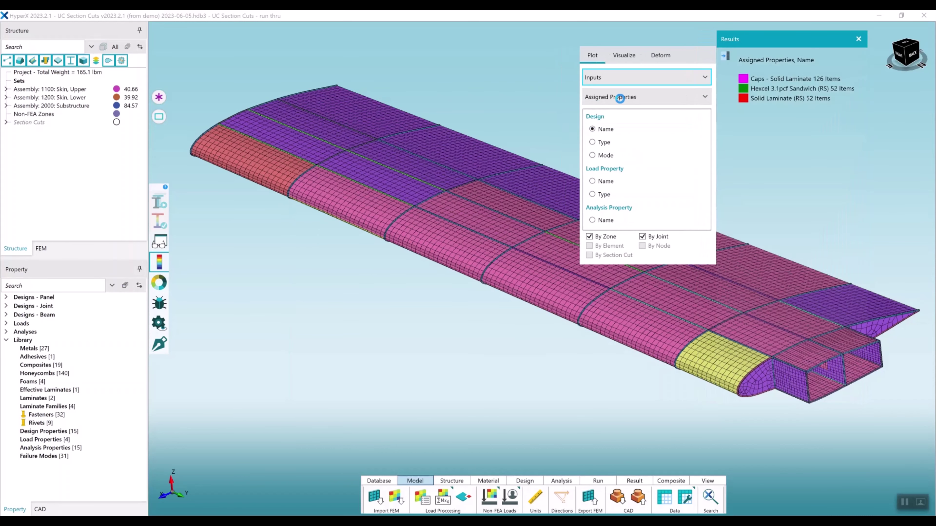
click(737, 56)
drag(789, 72, 781, 107)
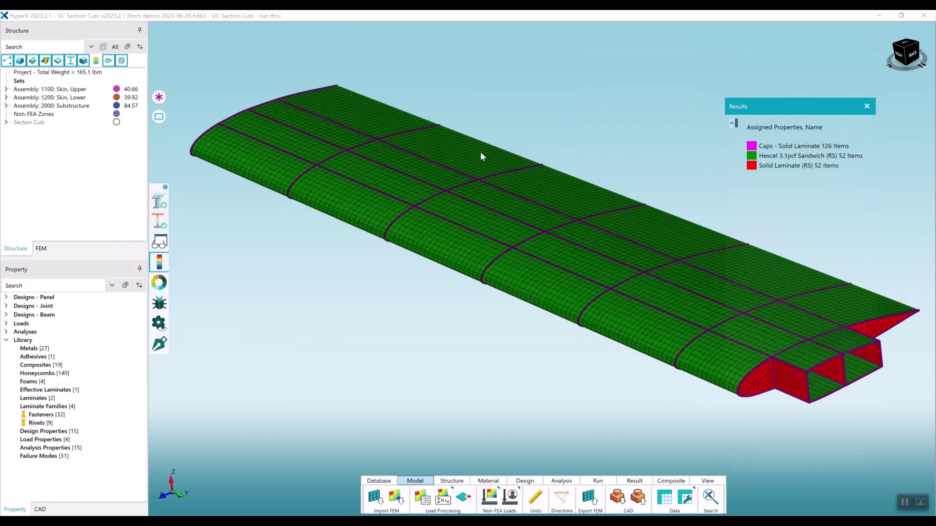
mouse_move(481, 153)
mouse_down()
mouse_move(503, 57)
mouse_move(486, 147)
mouse_up()
click(762, 156)
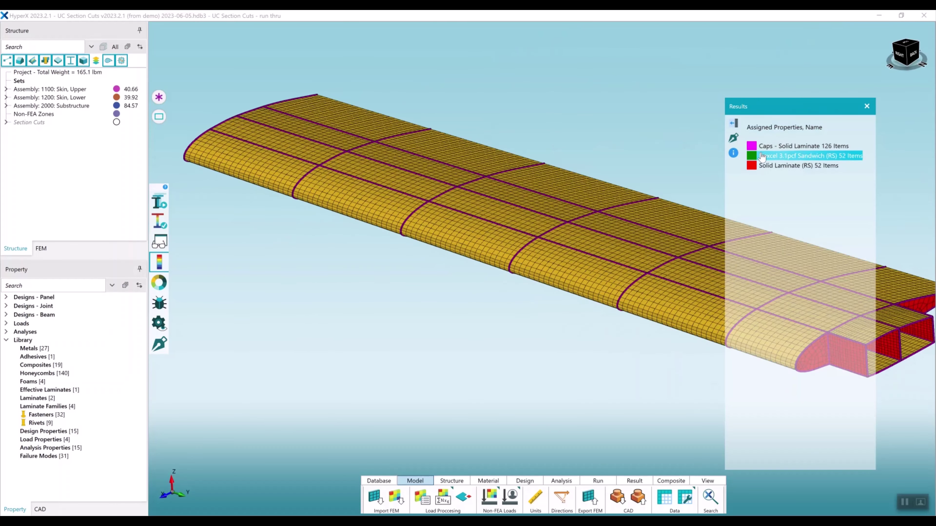
click(764, 146)
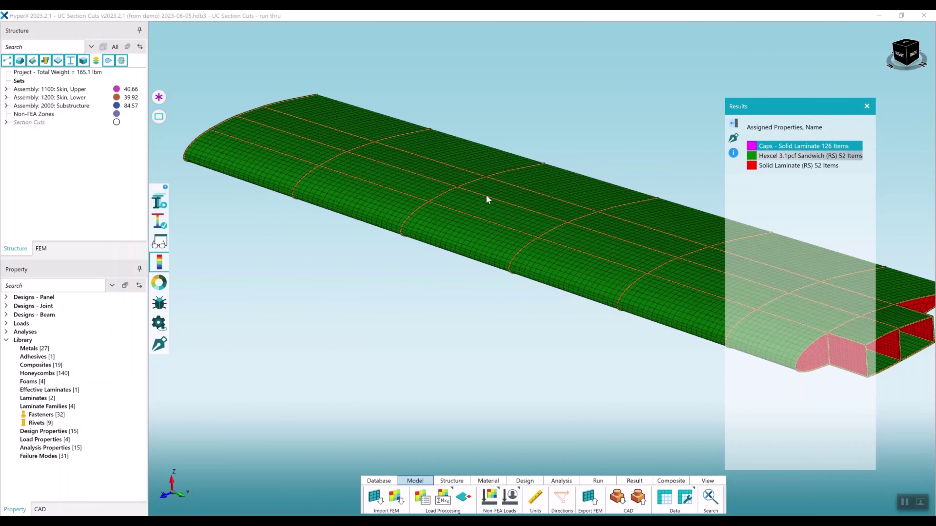
click(777, 165)
drag(629, 268, 596, 253)
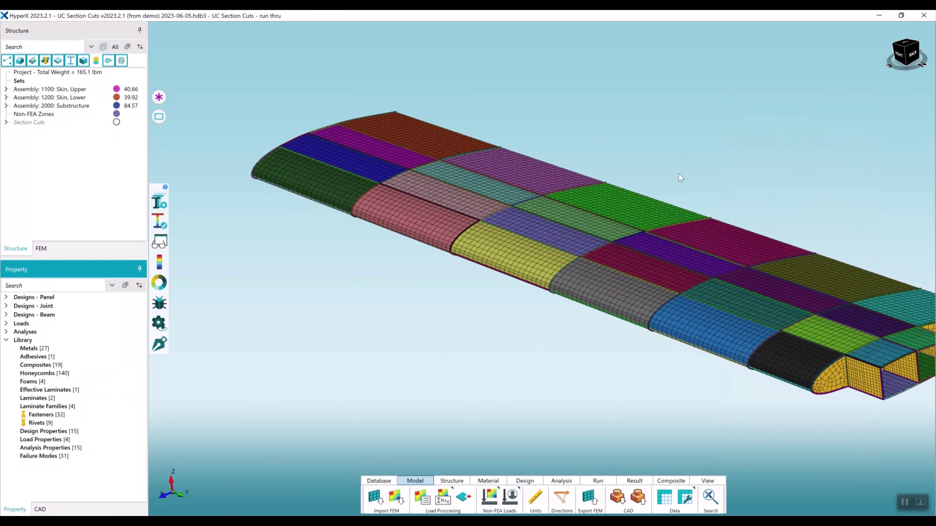
Open the Create Section Cut tool from the Structure section cut options
right_click(678, 174)
click(277, 98)
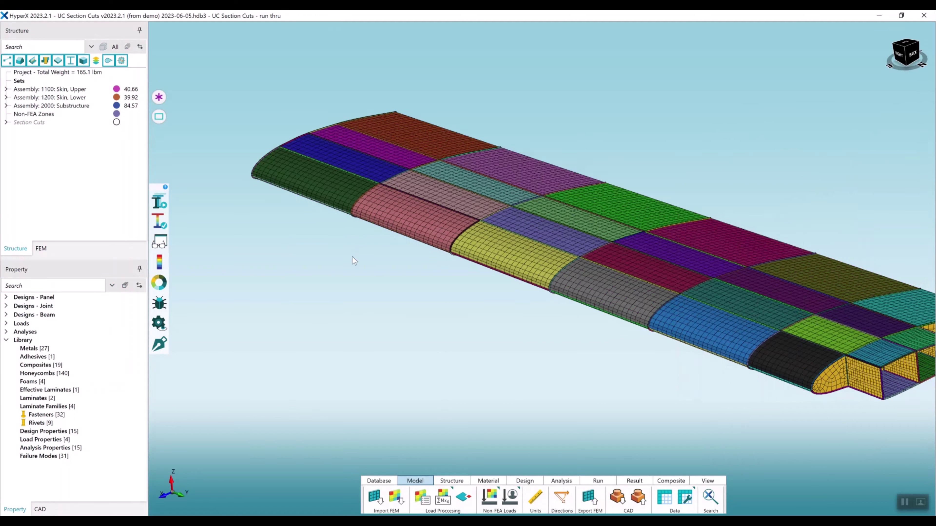
click(451, 481)
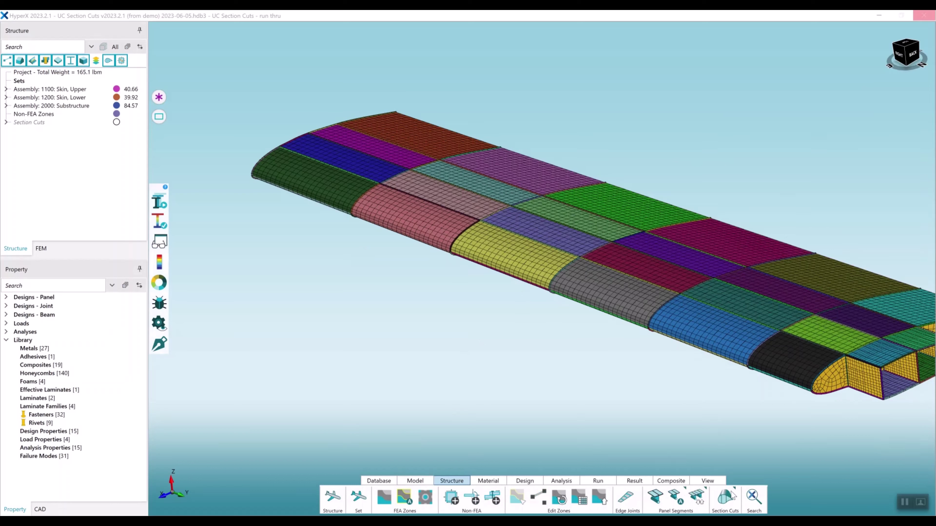
click(725, 498)
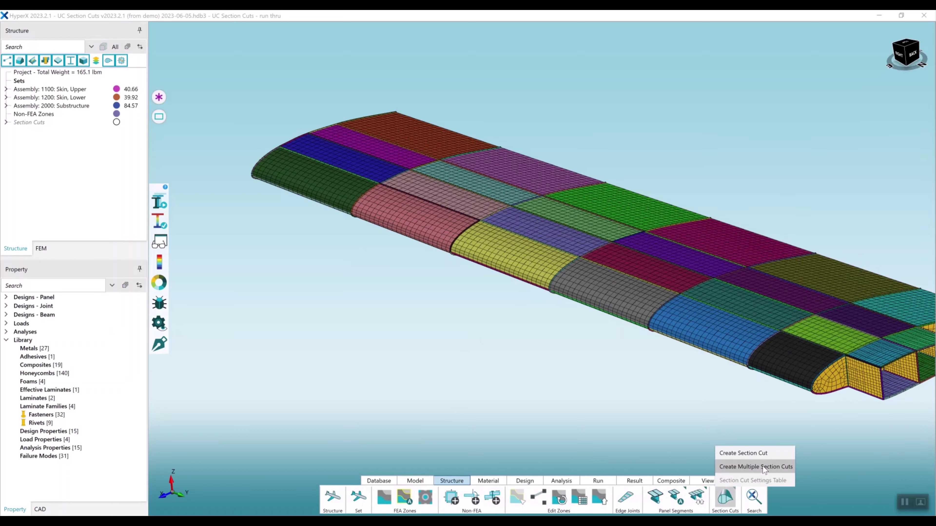
click(748, 456)
drag(185, 67, 170, 65)
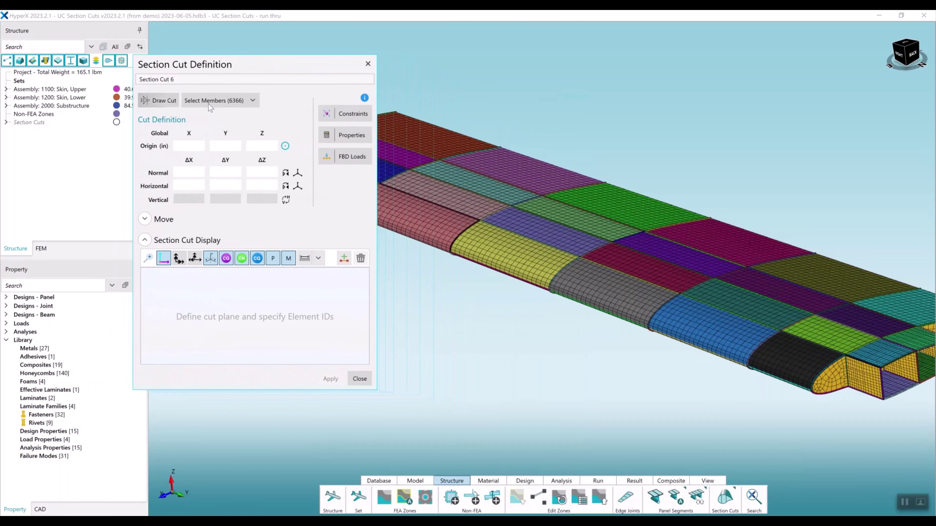
In Top view, draw a cut line straight across the wing bay
click(904, 46)
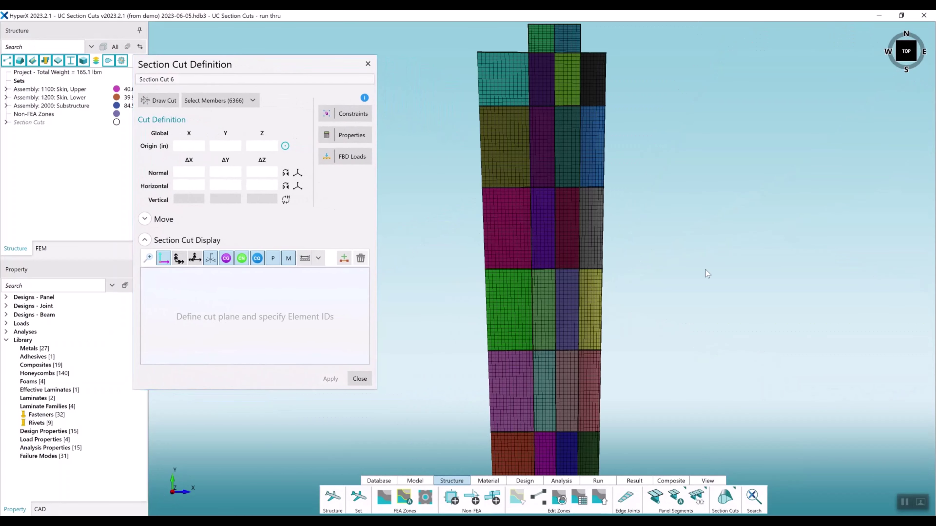
drag(904, 74, 882, 48)
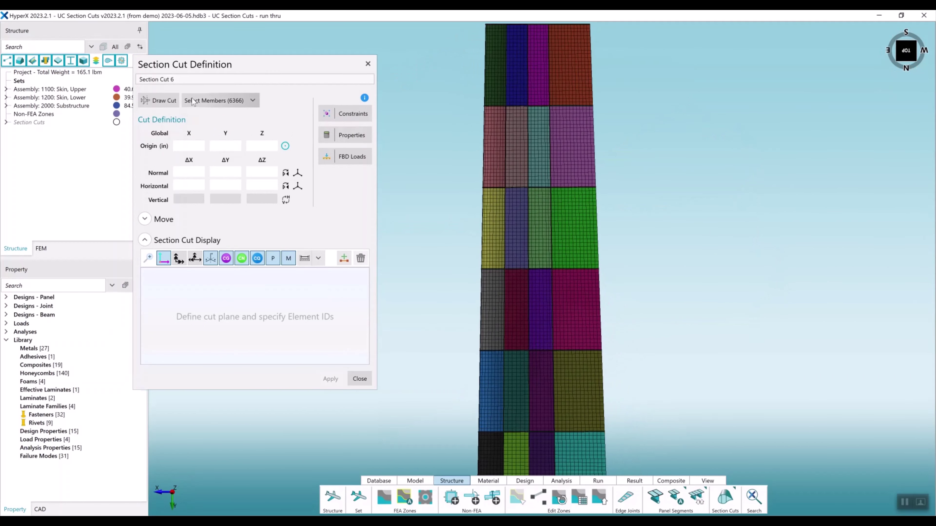
scroll(477, 78, up, 5)
scroll(474, 121, down, 3)
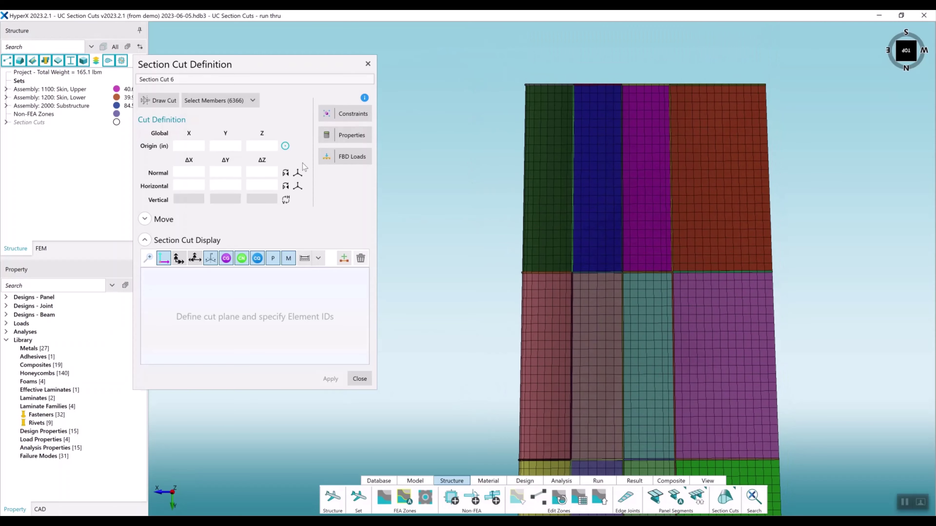
click(158, 100)
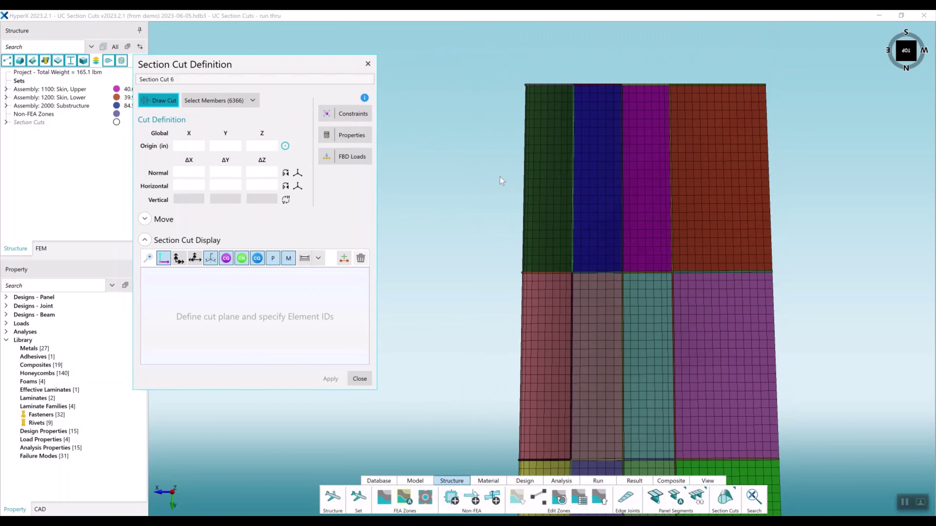
click(518, 184)
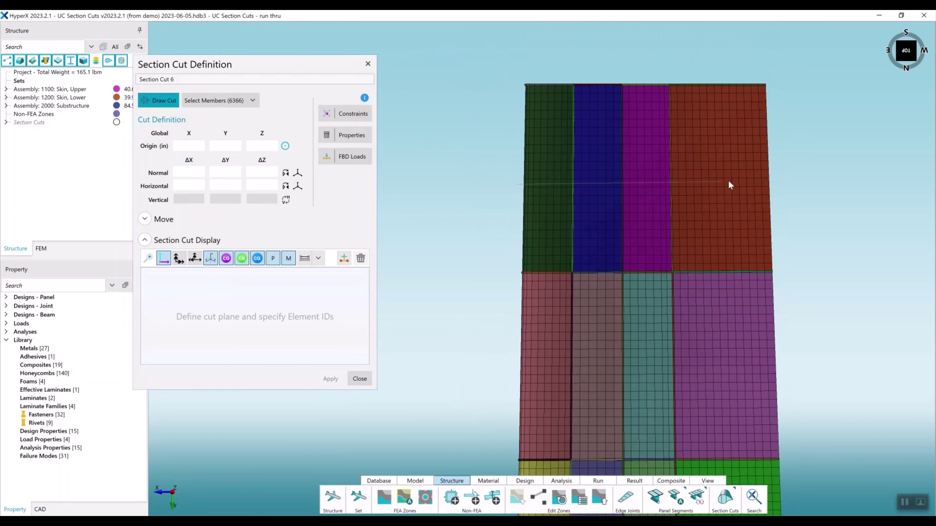
click(775, 185)
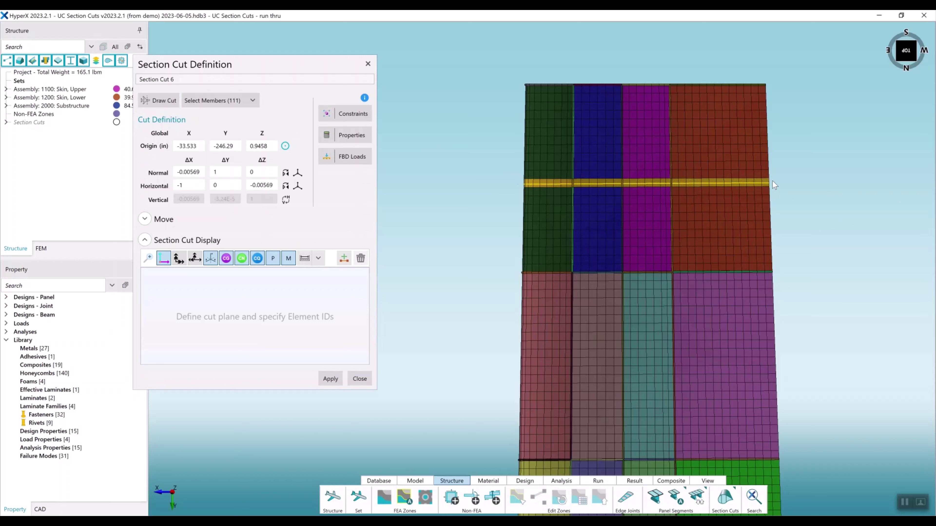
Name the section cut Bay6 and apply it, cutting 111 members
click(186, 80)
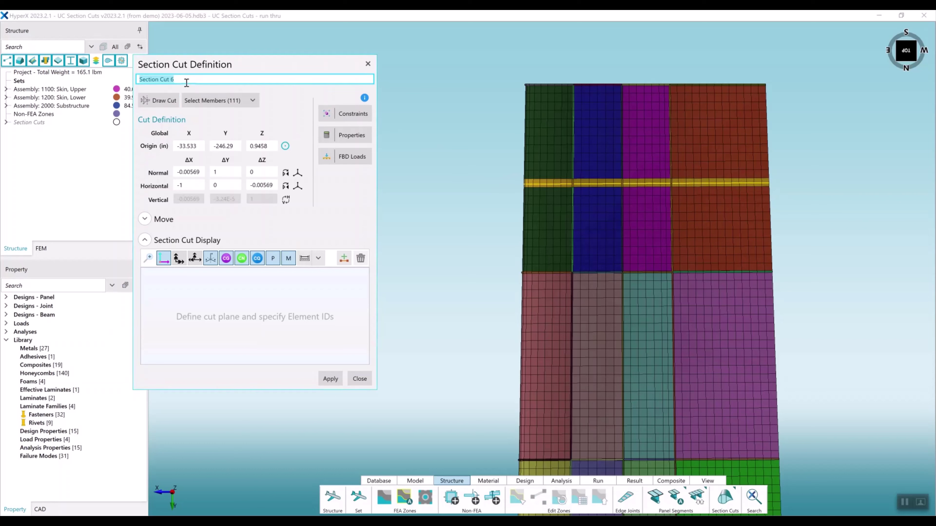
text(Bay6)
click(330, 379)
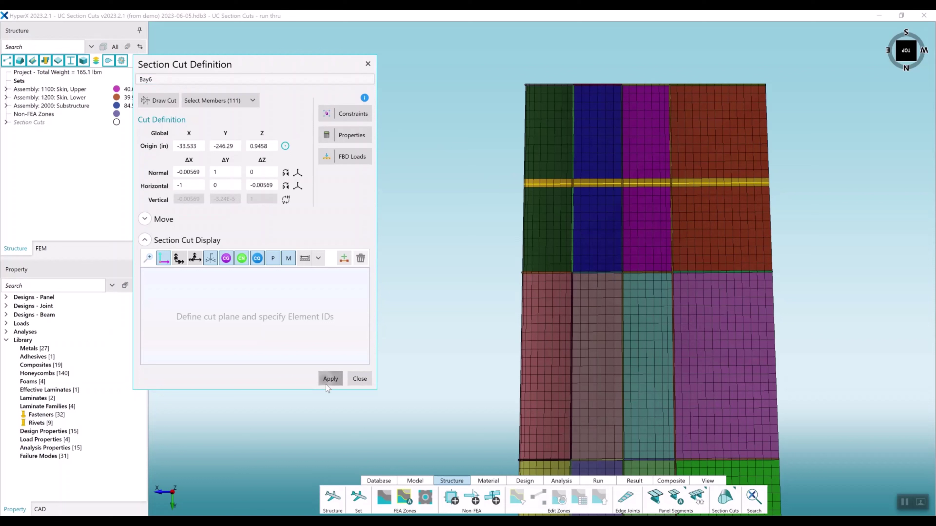
Hide the shear centre marker and display Bay6's section properties (EA 4.208E7 lb, 4 cells)
drag(287, 71, 342, 64)
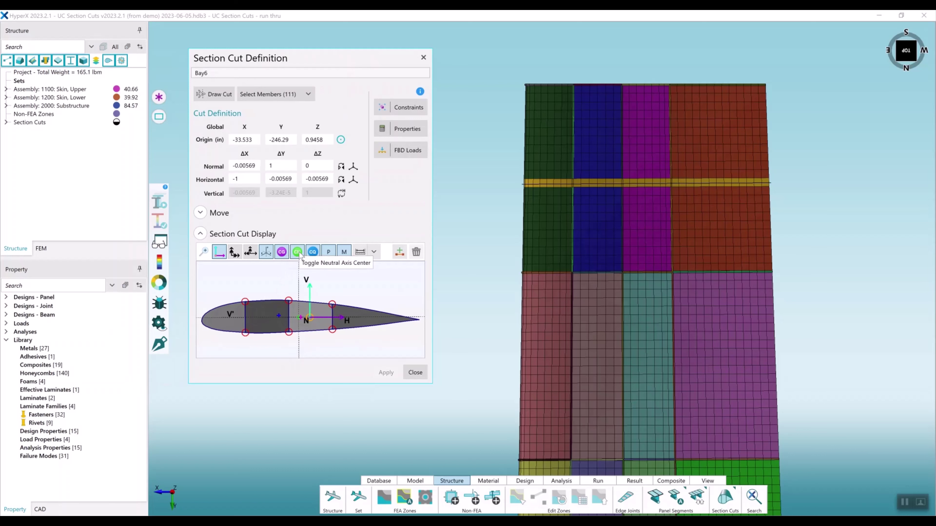
click(315, 255)
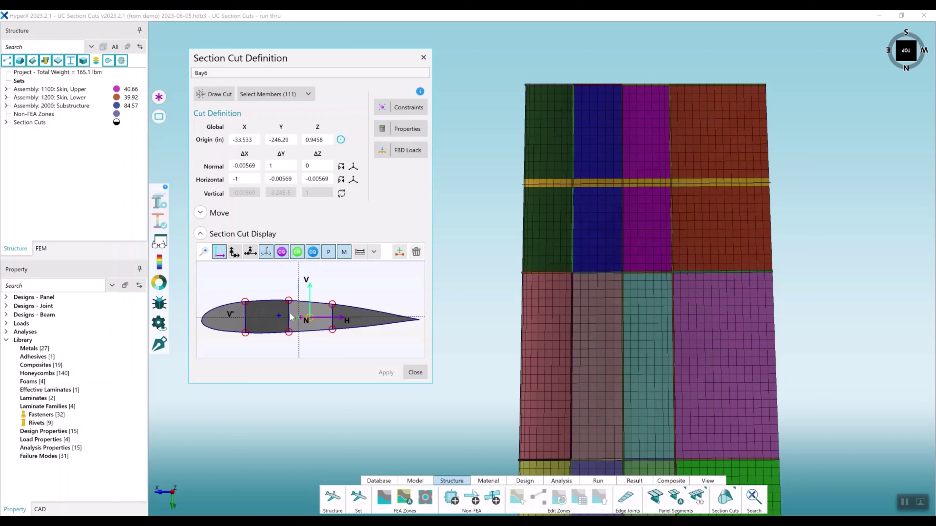
click(400, 128)
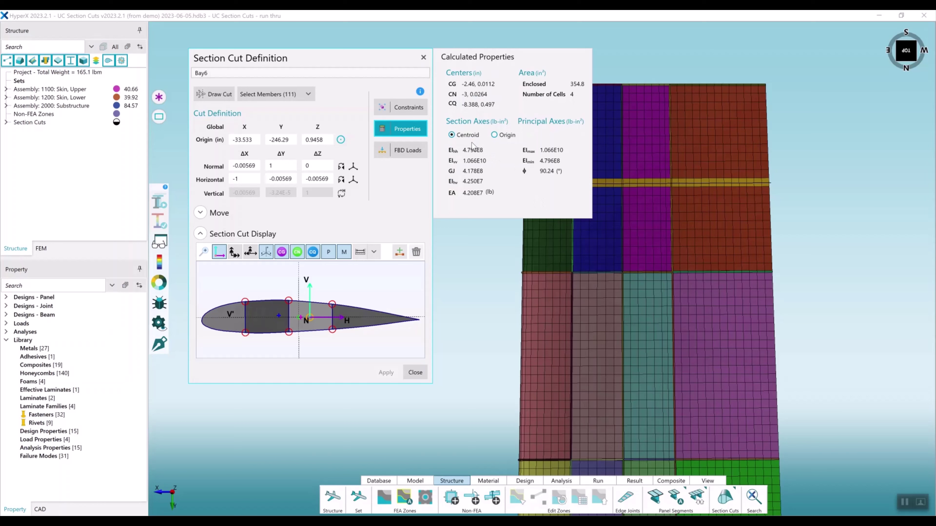
middle_drag(735, 240, 744, 201)
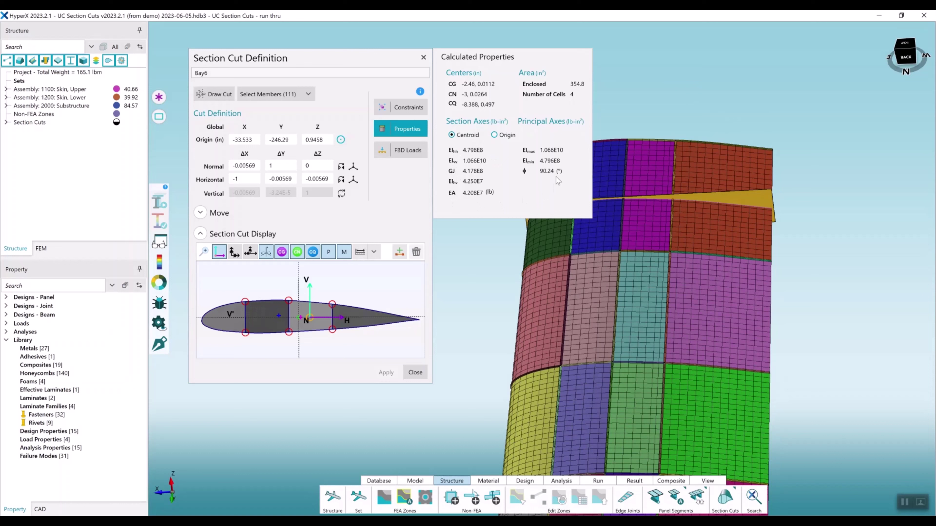
Open the Bay6 section cut loads, keeping the CRUISE design case
click(402, 150)
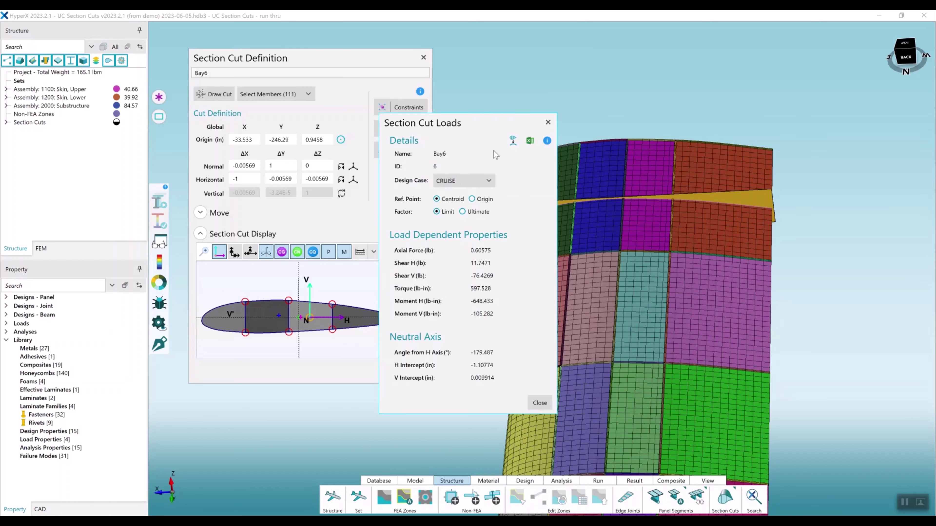
drag(462, 124, 529, 66)
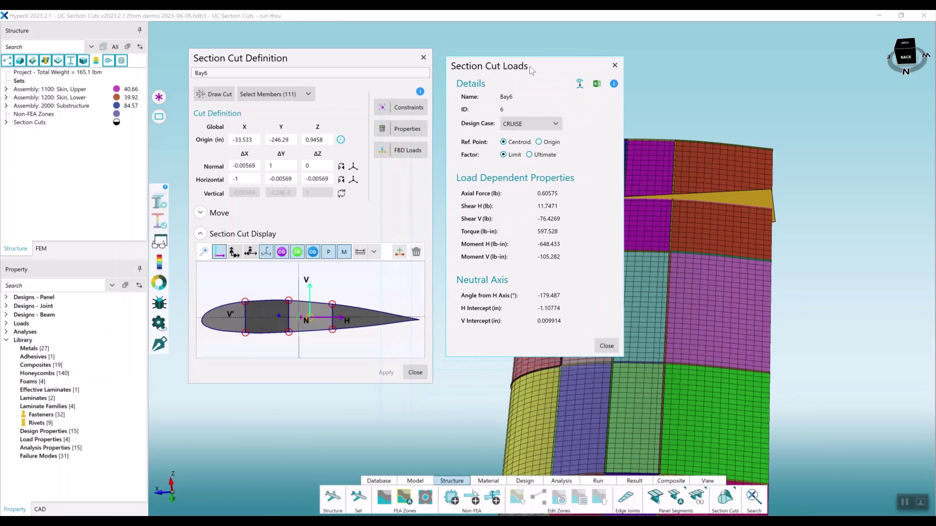
click(556, 124)
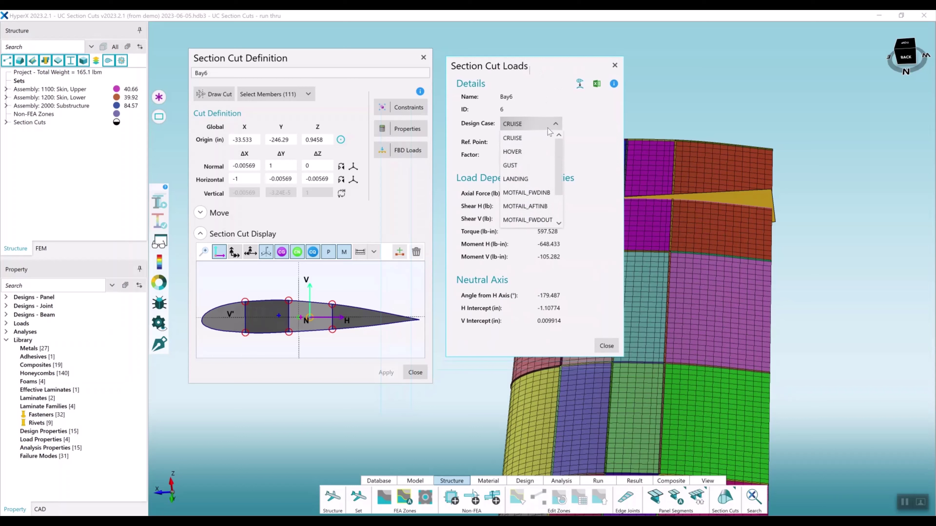
click(556, 125)
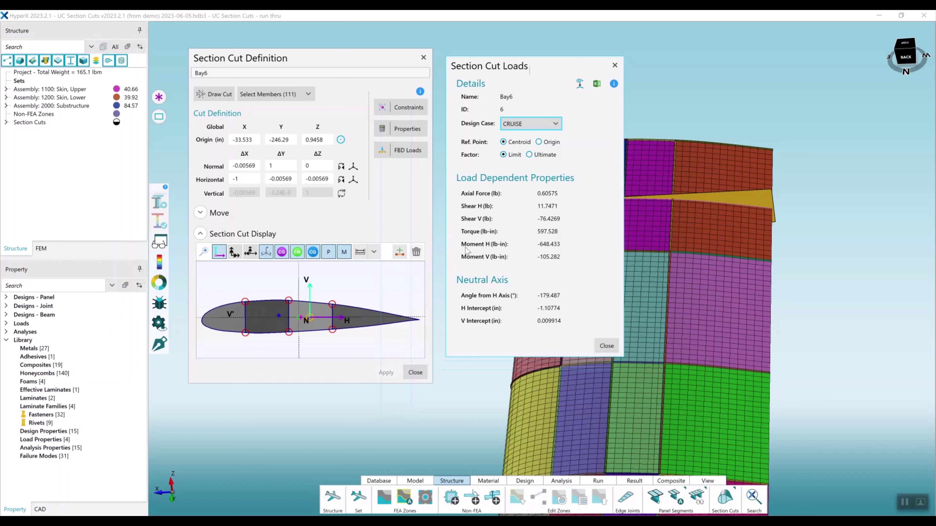
Review Bay6 loads for GUST, then MOTFAIL_FWDINB, and close the loads window
click(549, 125)
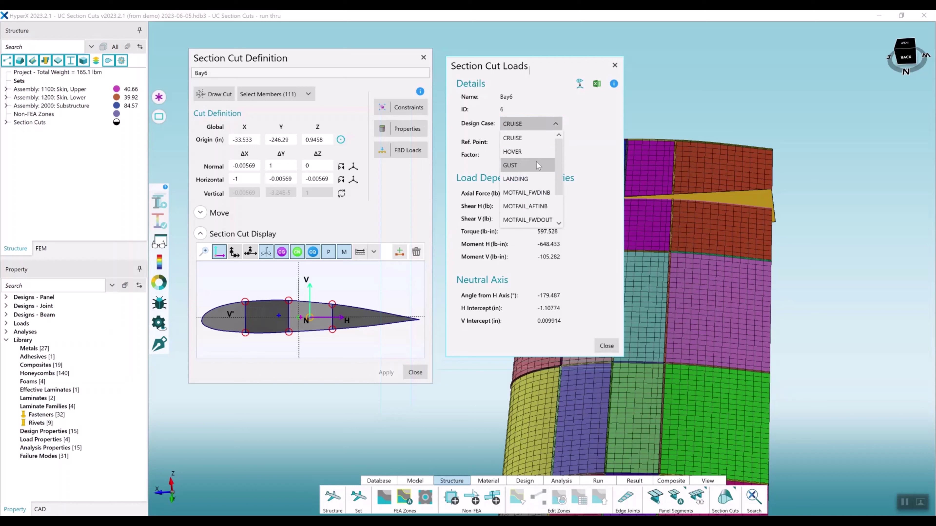
click(538, 166)
click(539, 129)
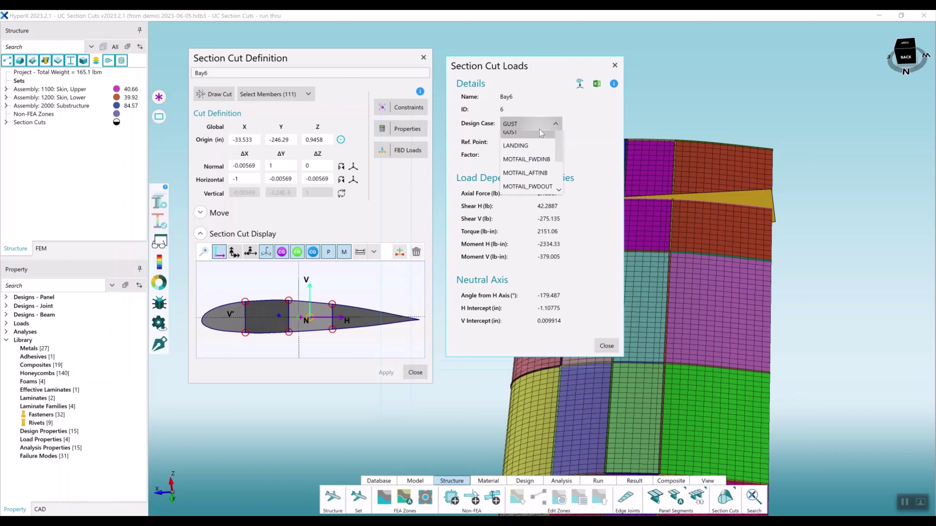
scroll(540, 132, down, 1)
click(540, 133)
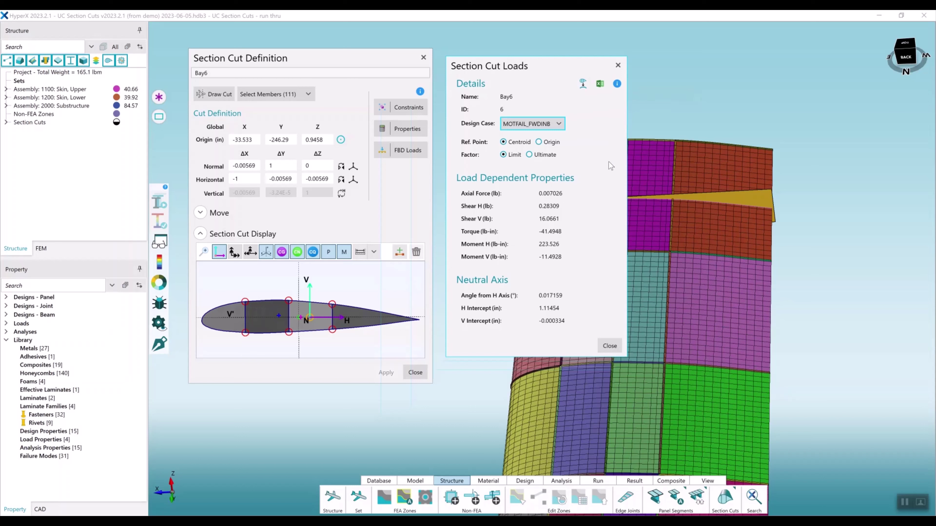
click(610, 345)
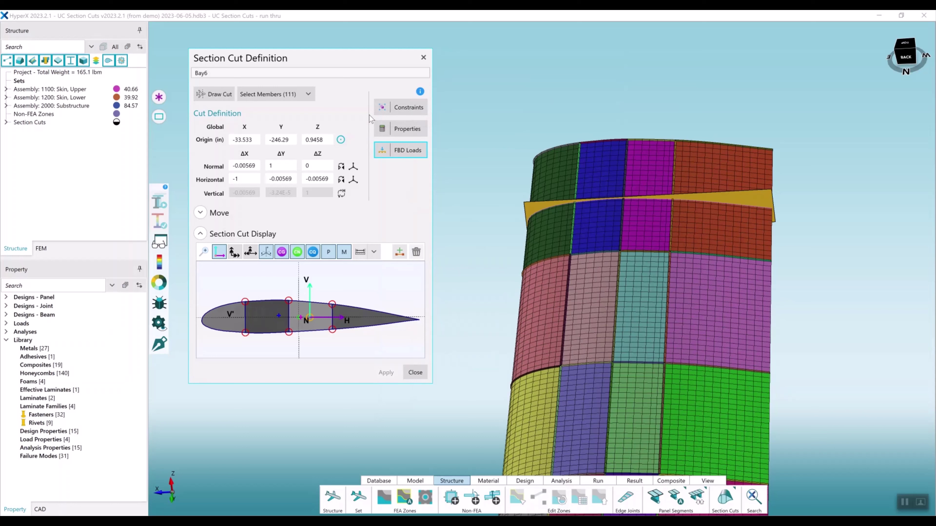
Check Bay6's empty stiffness constraints panel, then close the section cut definition
click(405, 108)
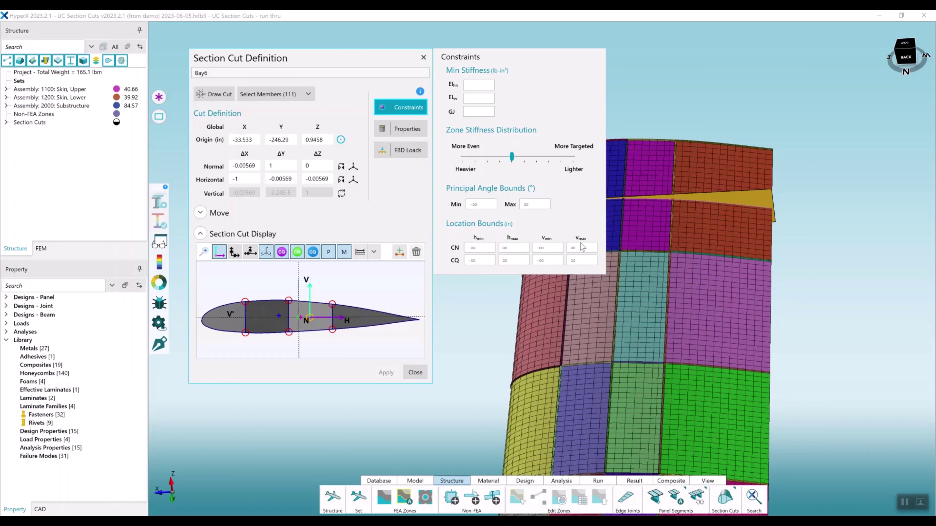
click(415, 372)
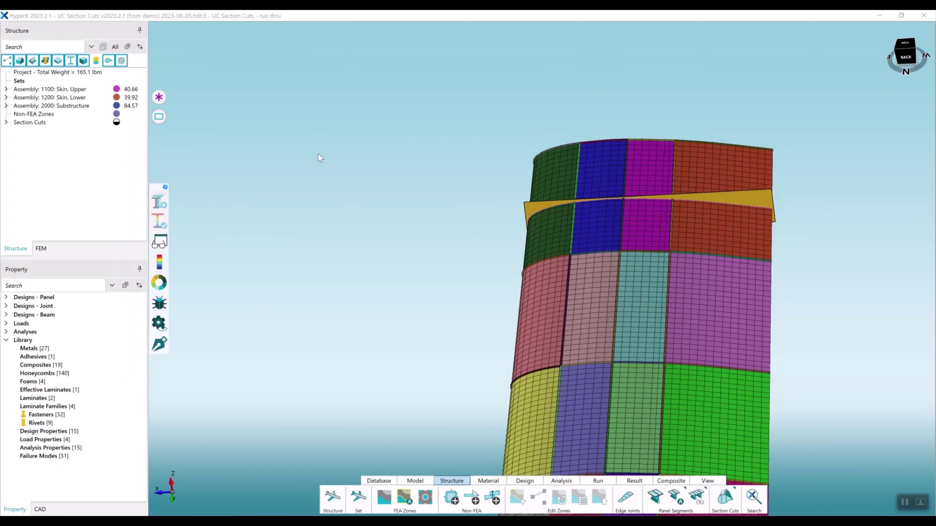
Orbit to a horizontal wing view and display all section-cut planes from the Structure tree
scroll(591, 313, down, 5)
middle_drag(591, 313, 565, 263)
scroll(496, 317, up, 5)
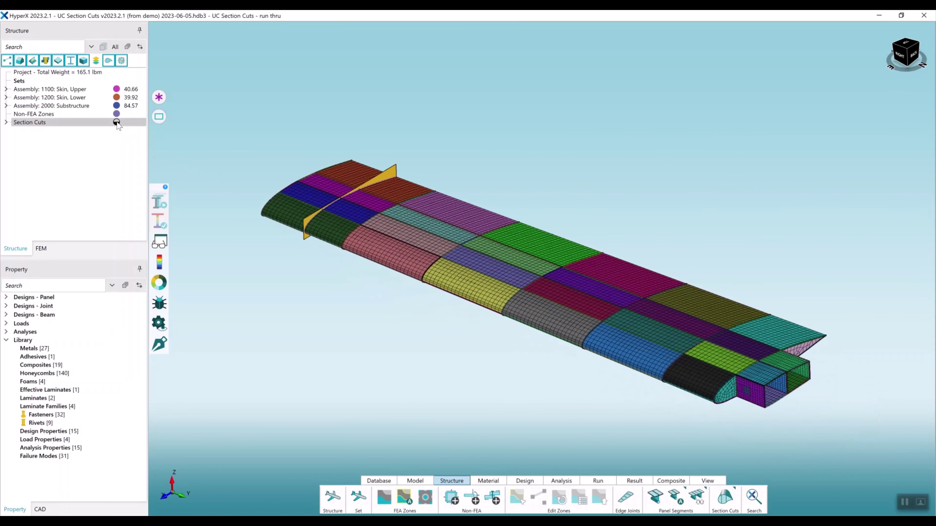
double_click(110, 124)
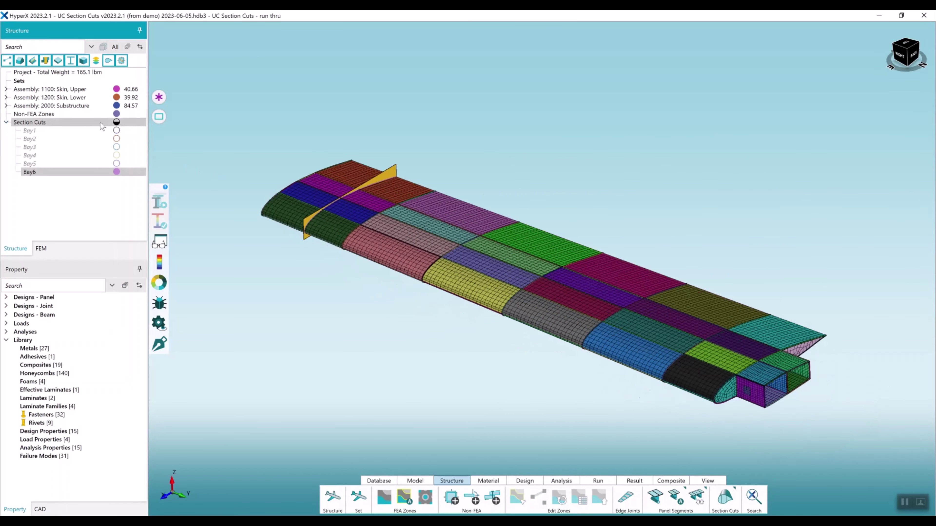
click(117, 122)
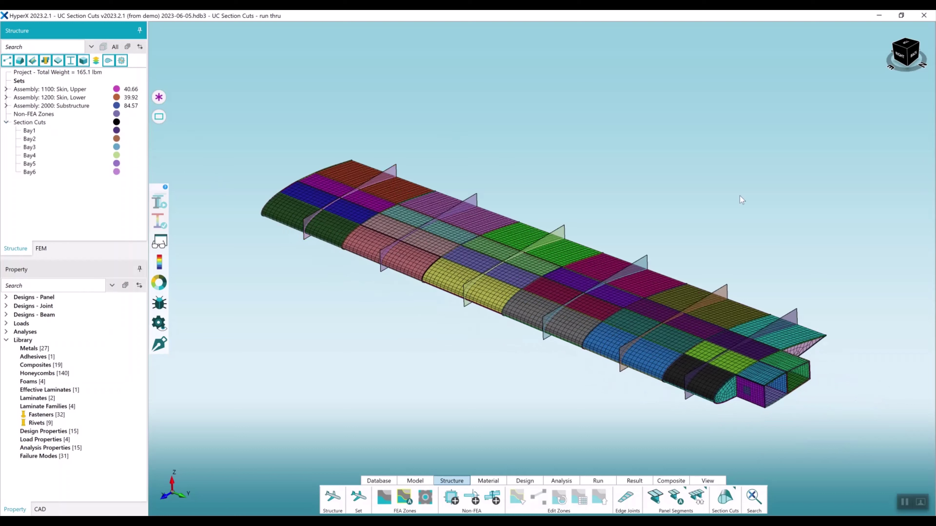
Highlight individual Bay cuts on the wing, then select Bay1 through Bay6
click(33, 132)
click(34, 139)
click(34, 147)
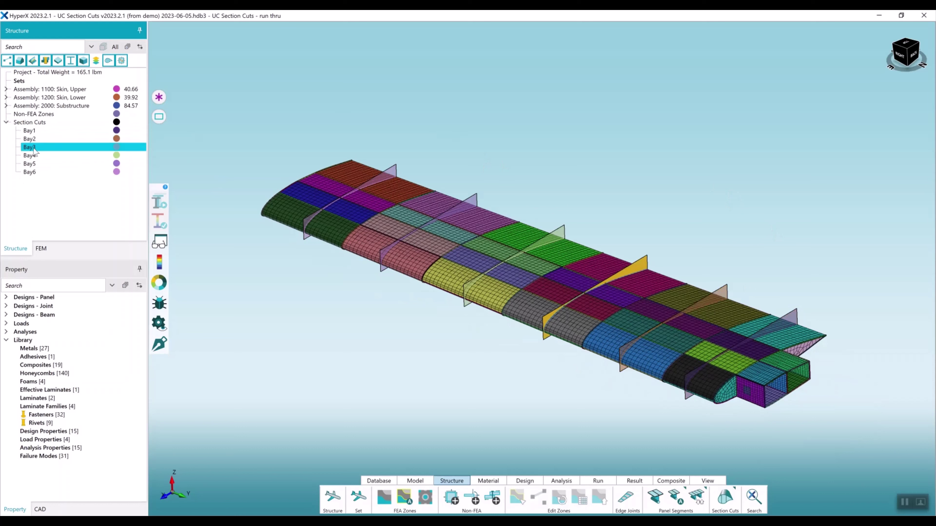
click(37, 157)
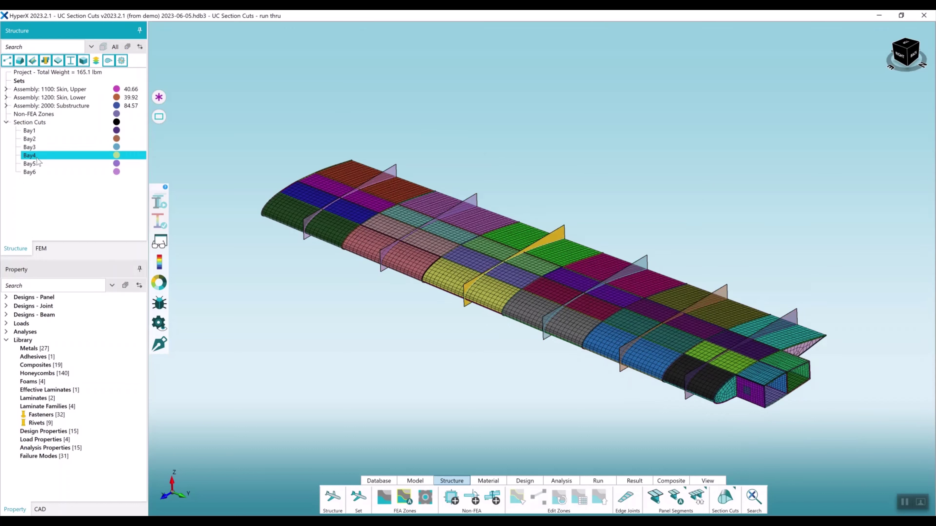
click(33, 90)
click(32, 131)
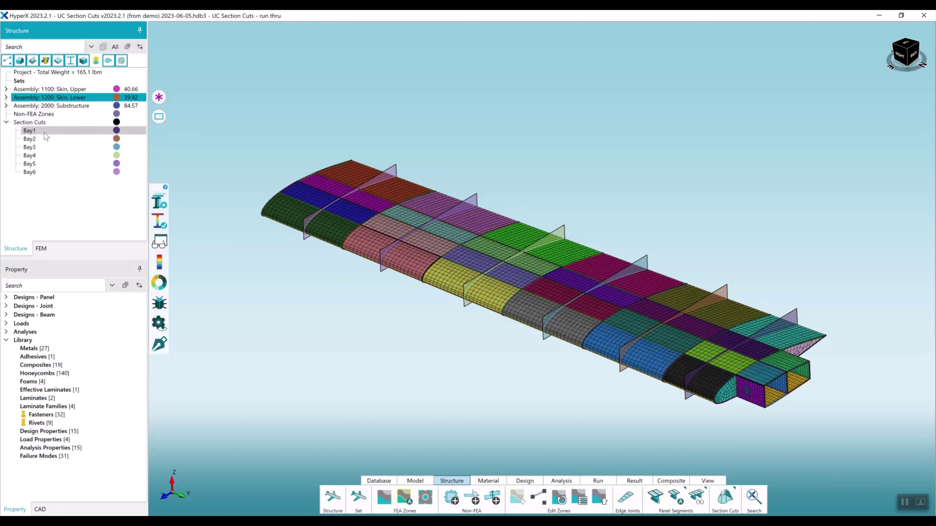
click(44, 148)
click(45, 156)
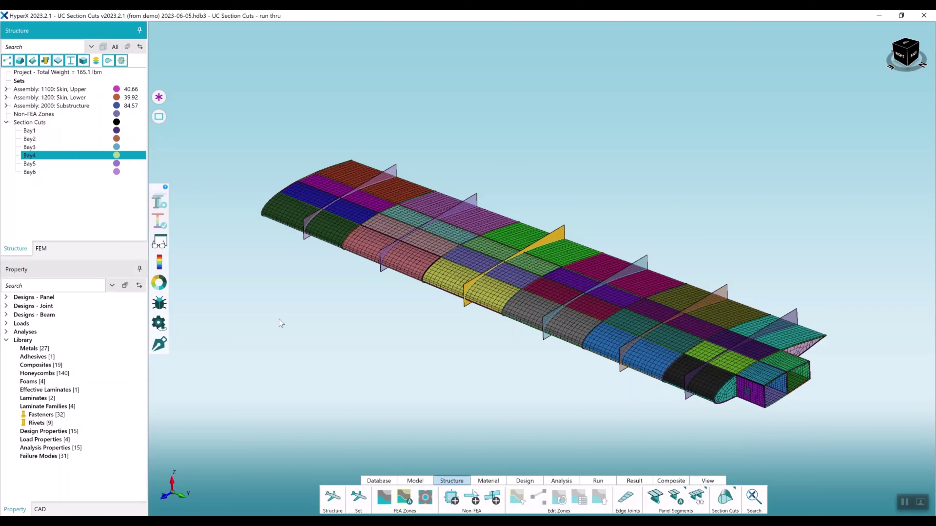
click(74, 132)
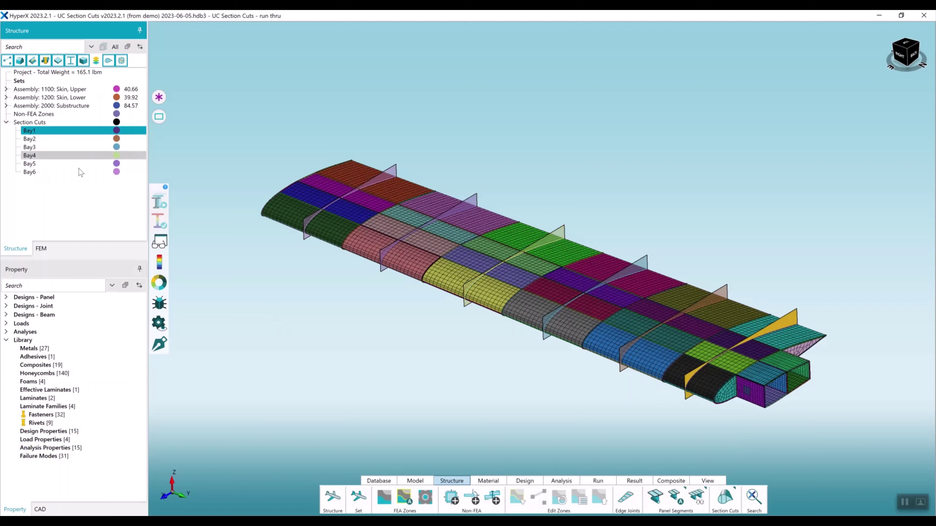
shift+click(79, 172)
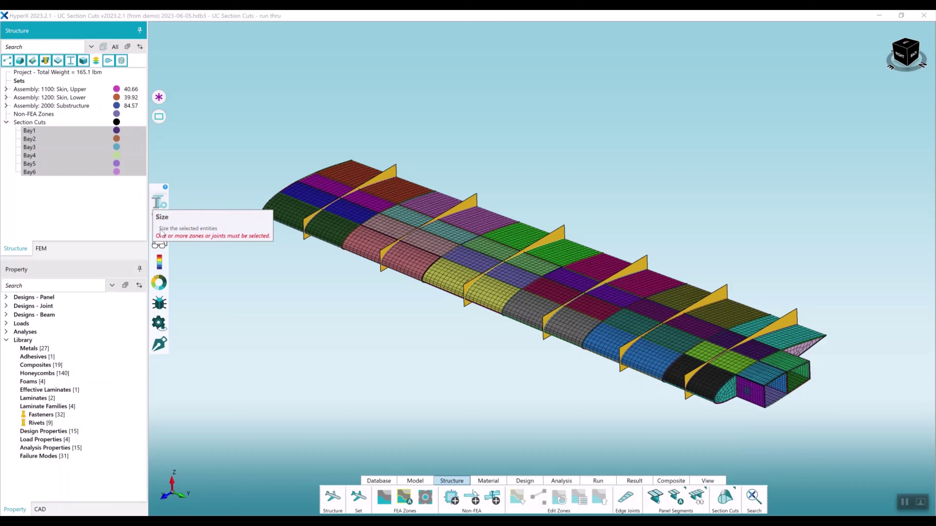
Open a watch window for the six selected Bay section cuts
click(159, 242)
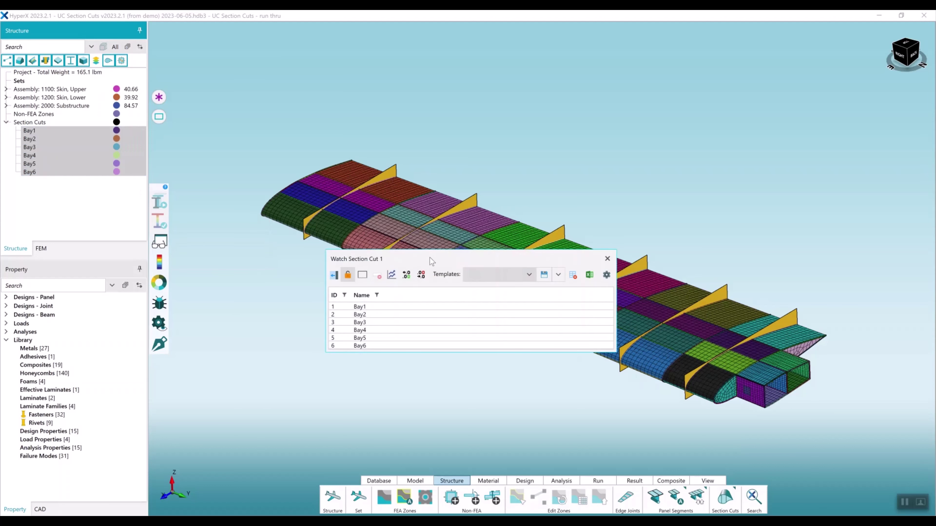
drag(432, 260, 571, 129)
middle_drag(502, 272, 448, 293)
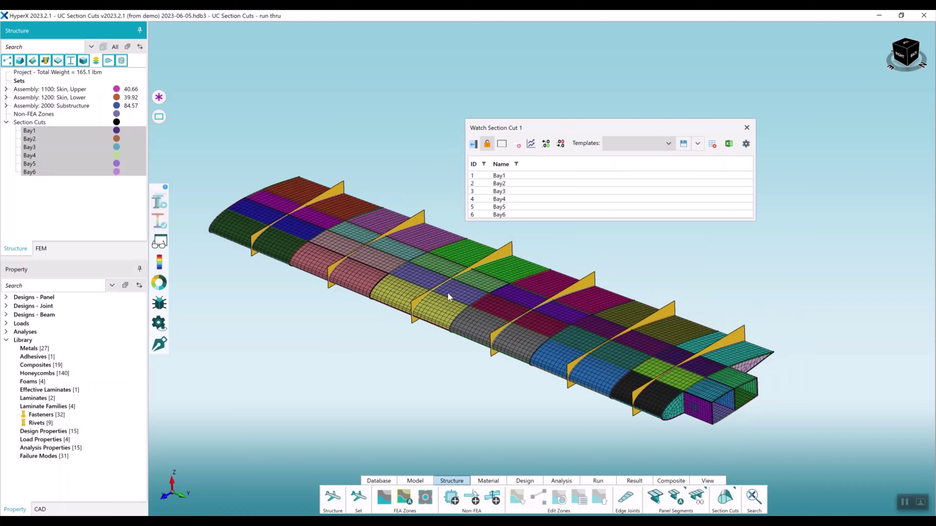
Add a CRUISE torque column from Forces and Moments section cut loads to the watch table
click(473, 144)
click(369, 147)
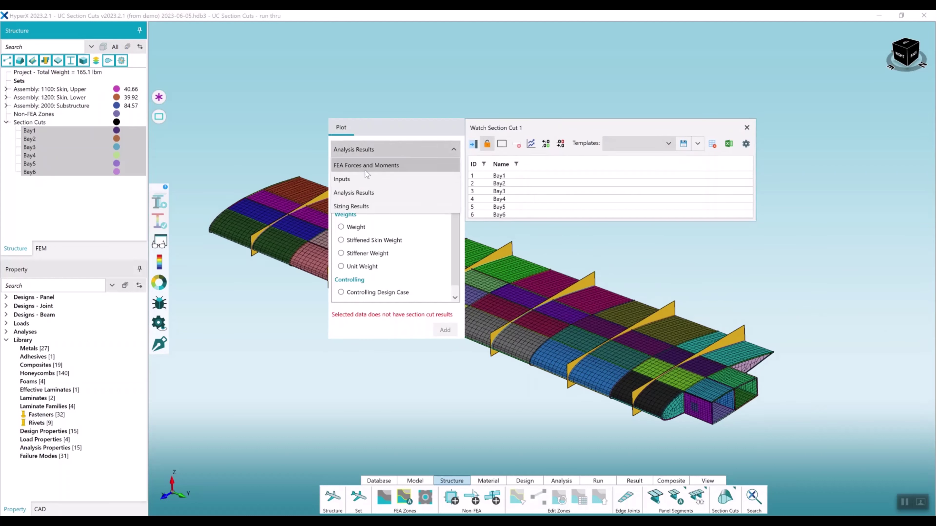
click(364, 167)
click(391, 165)
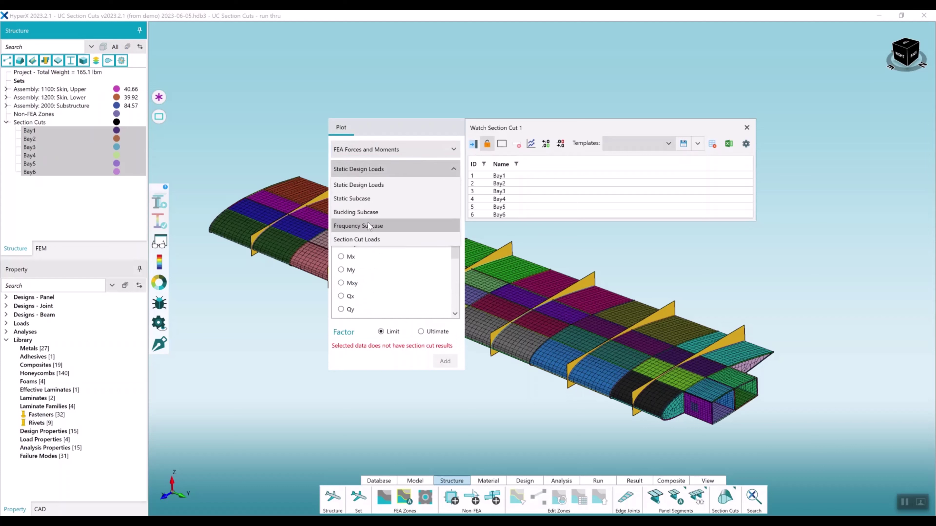
click(360, 239)
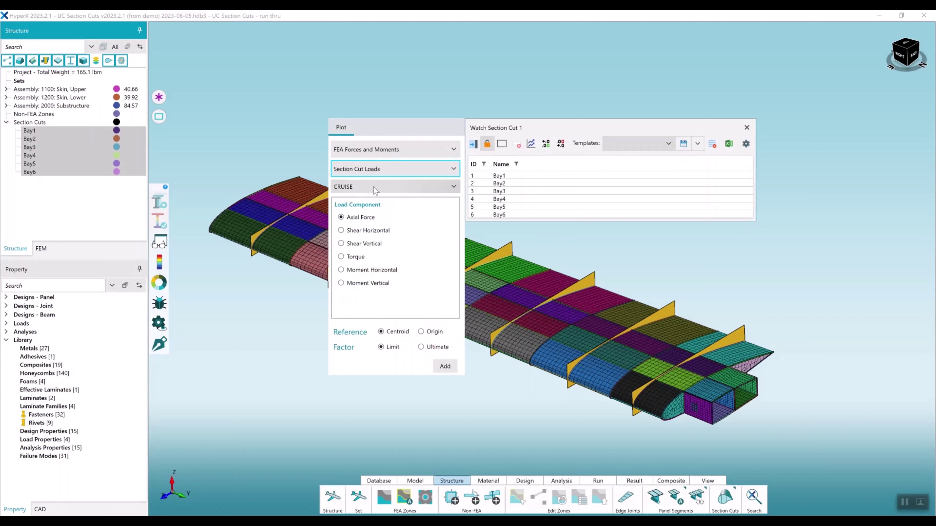
click(355, 184)
click(360, 184)
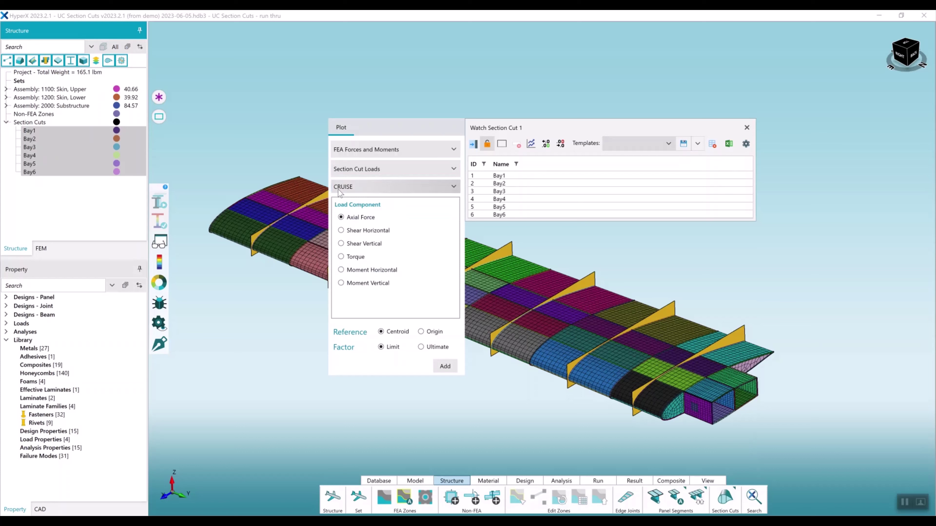
click(392, 217)
click(376, 185)
click(343, 257)
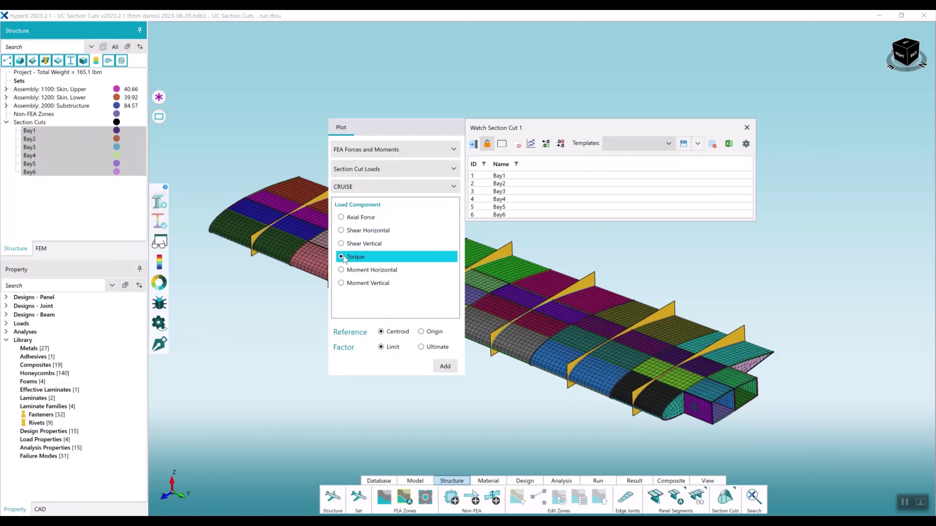
click(446, 369)
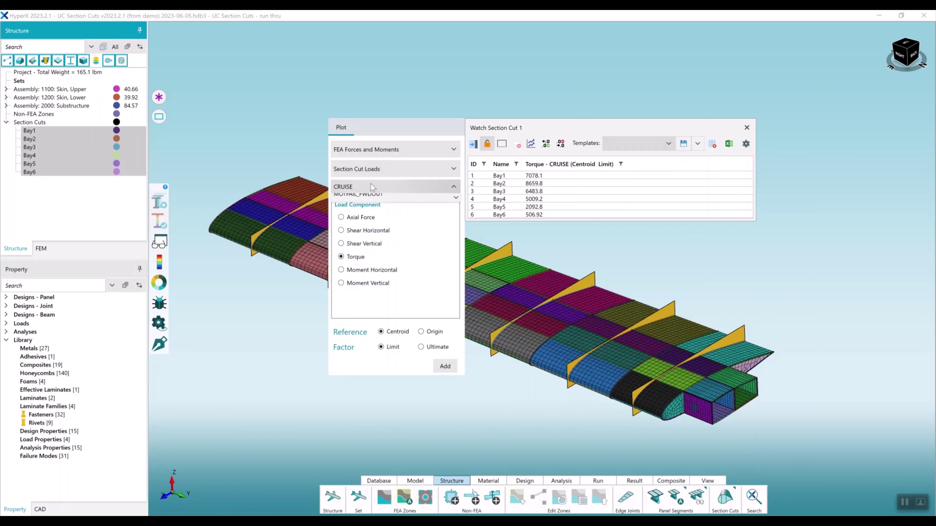
Add torque columns for the MOTFAIL_FWDINB and MOTFAIL_AFTINB load cases
click(372, 186)
click(381, 255)
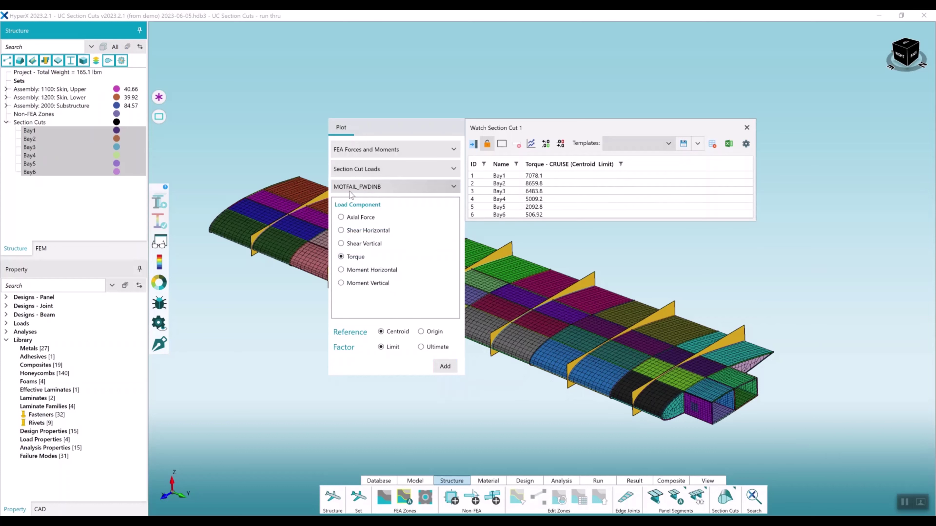
click(445, 366)
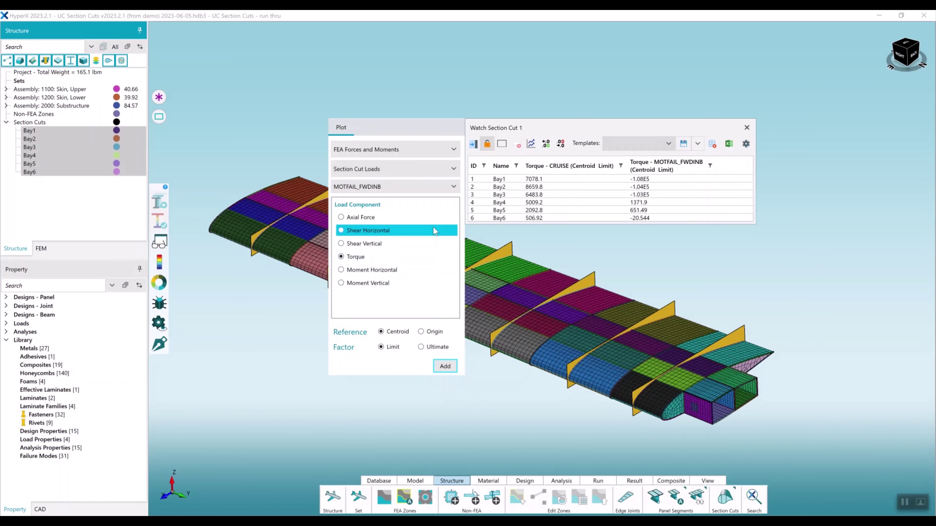
click(405, 187)
click(385, 274)
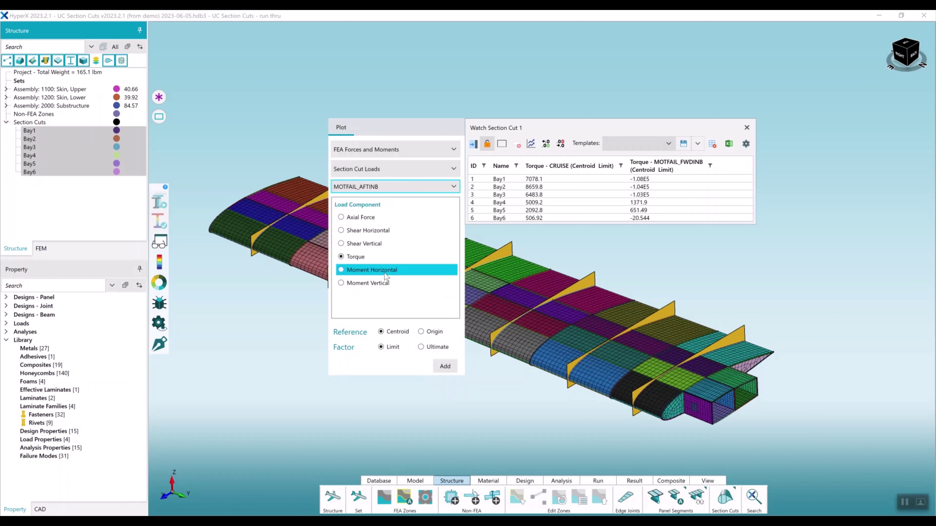
click(445, 367)
Add torque columns for the MOTFAIL_FWDOUT and MOTFAIL_AFTOUT load cases
click(381, 188)
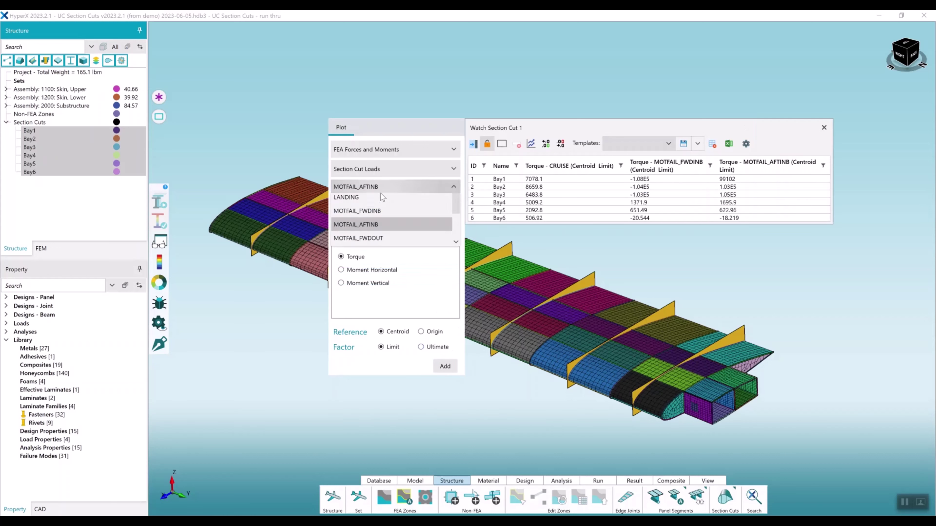
click(376, 286)
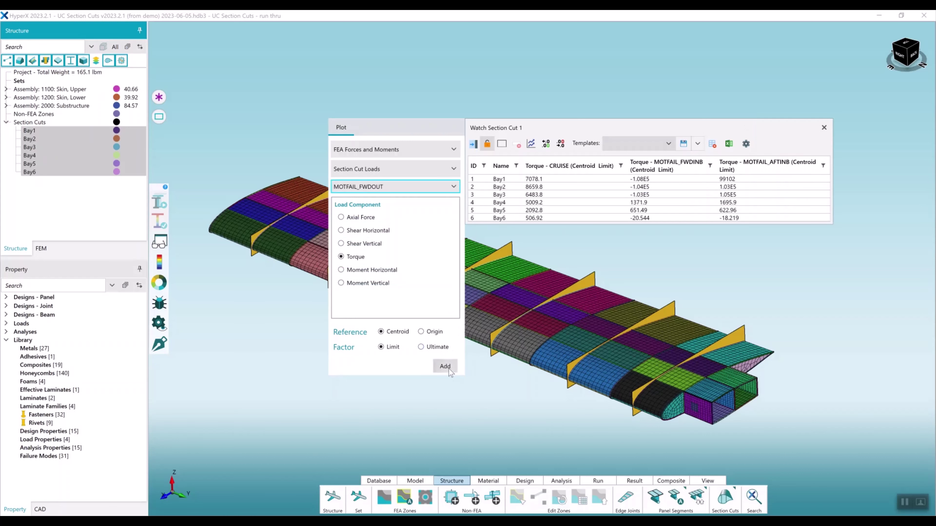
click(444, 366)
click(405, 187)
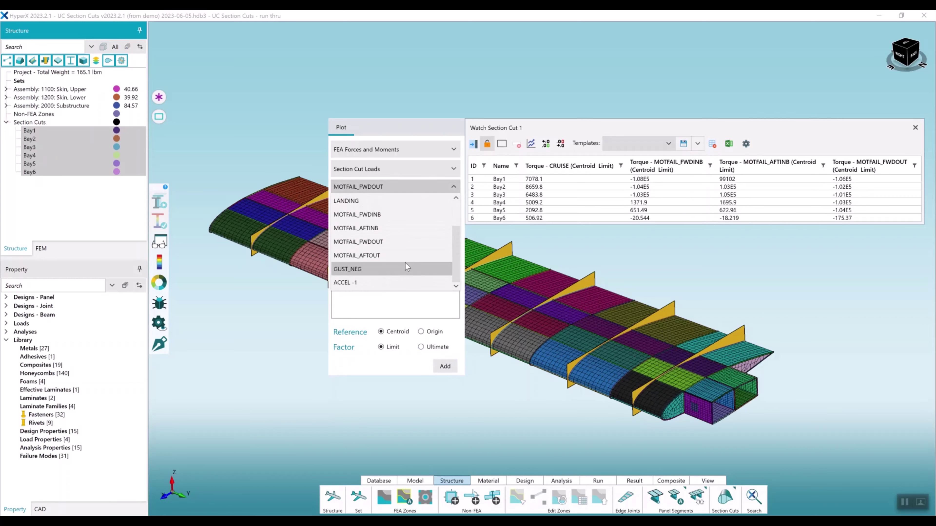
click(379, 256)
click(445, 366)
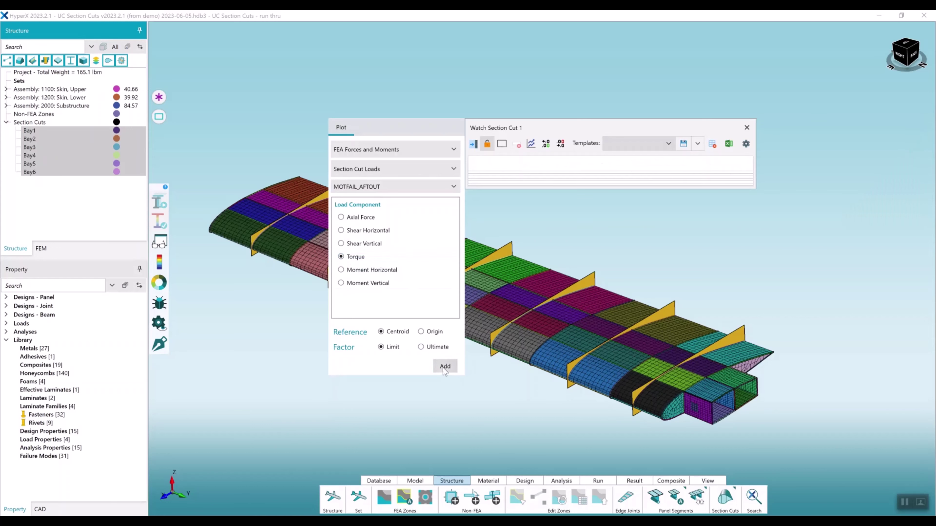
Enlarge Watch Section Cut 1 to all six bays, close the Plot panel, pin it top-left
drag(547, 131, 462, 99)
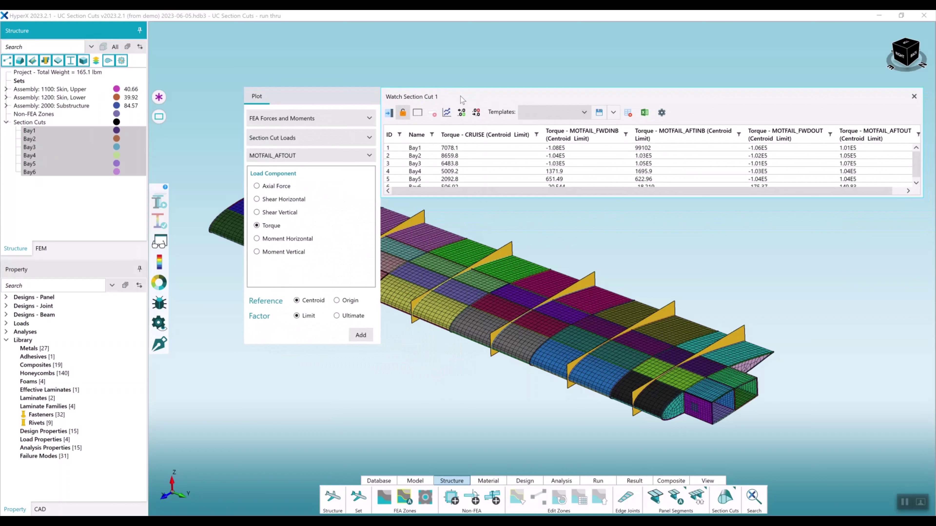
drag(659, 198, 659, 212)
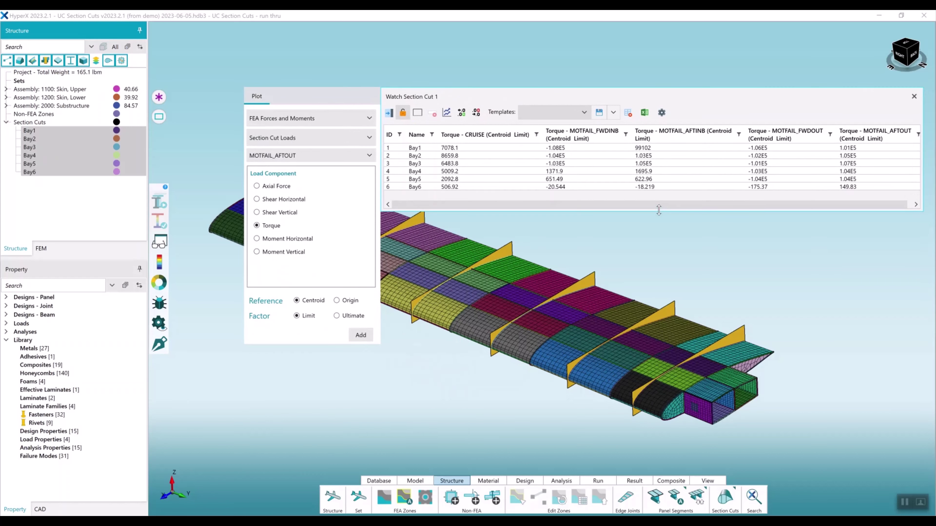
click(388, 112)
click(402, 112)
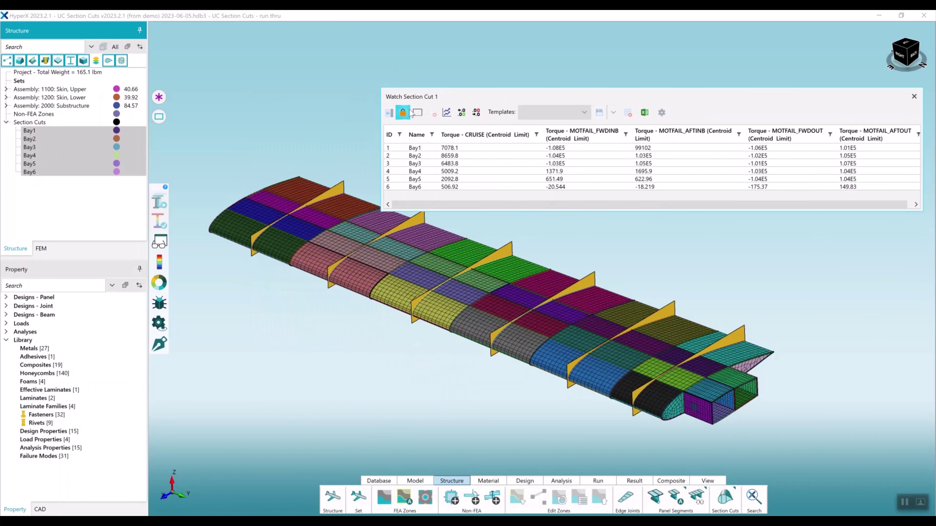
drag(462, 103, 315, 61)
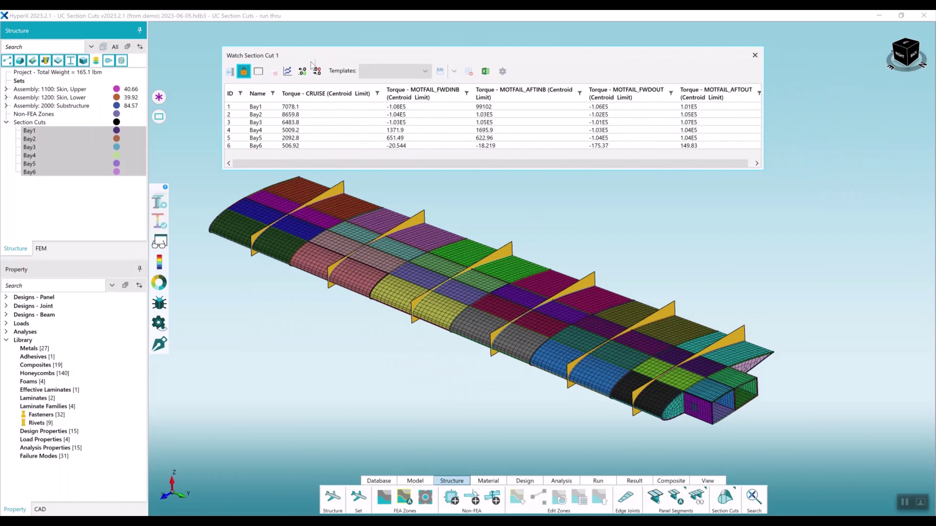
Chart the watched torques in a widened window with CRUISE, MOTFAIL_FWDINB and MOTFAIL_AFTINB as lines
click(287, 71)
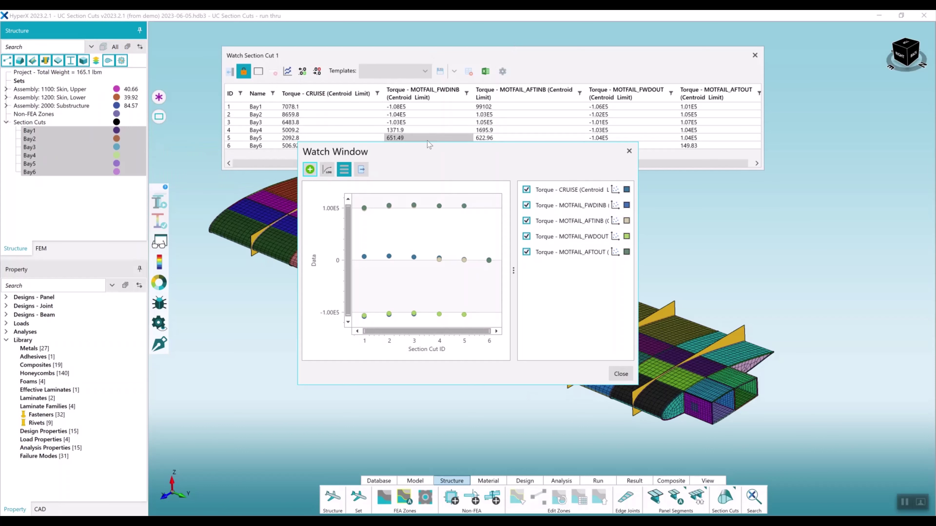
drag(428, 154, 426, 144)
drag(636, 266, 813, 266)
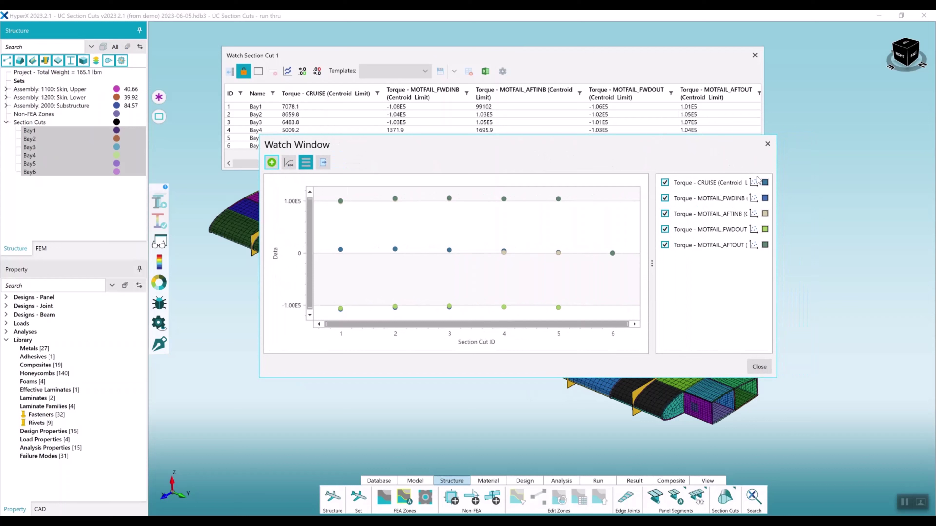
click(753, 182)
click(799, 196)
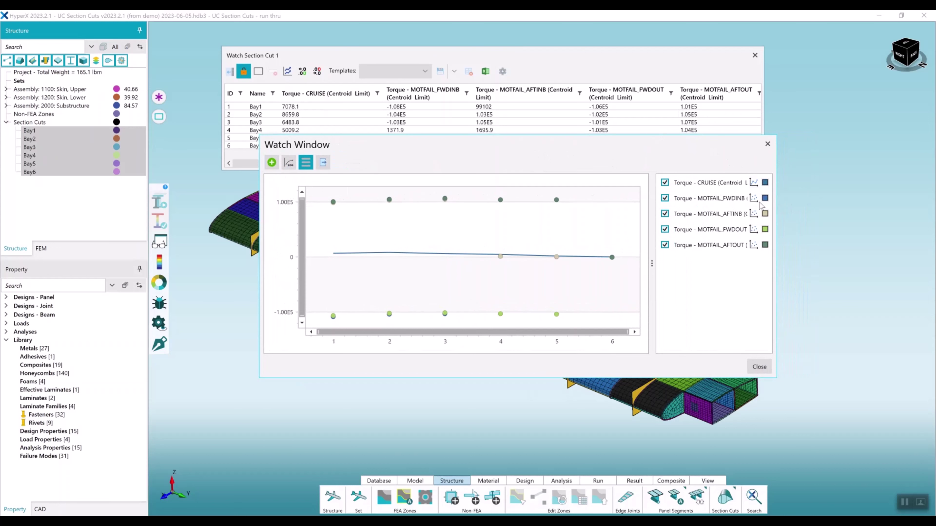
click(754, 198)
click(799, 212)
click(756, 216)
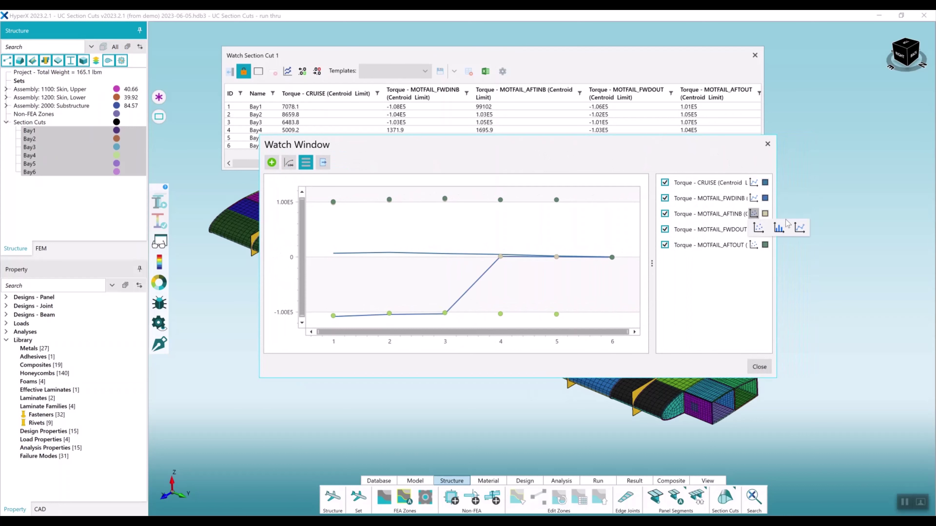
click(799, 228)
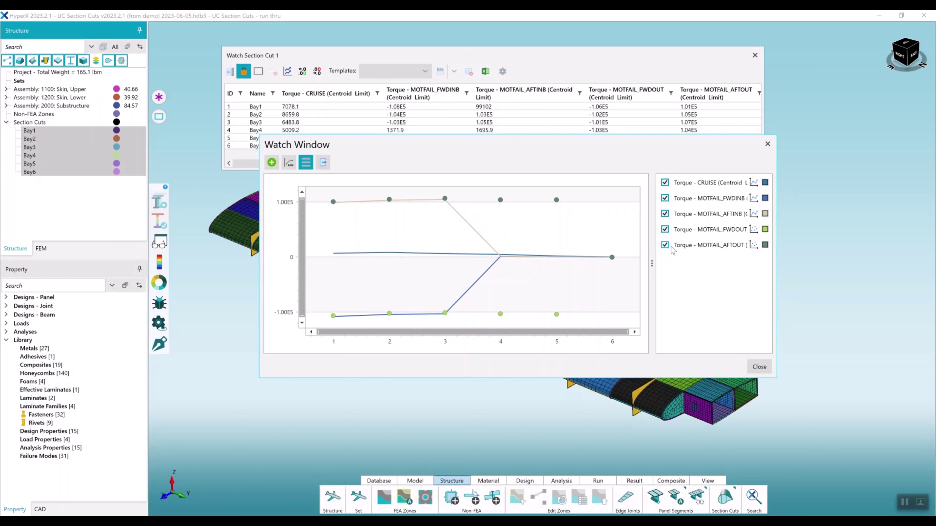
Hide the MOTFAIL_FWDOUT and MOTFAIL_AFTOUT series and close the torque table
click(664, 229)
click(665, 245)
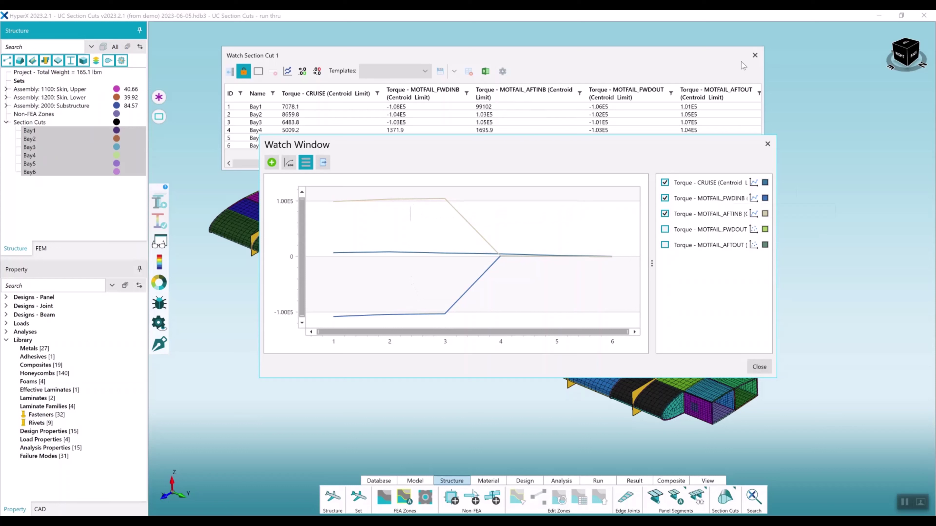
click(754, 55)
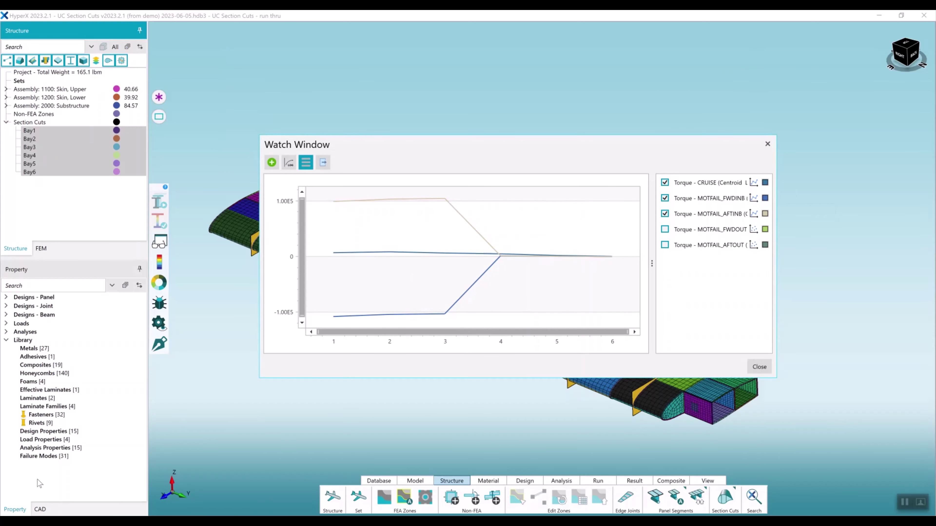
Display the aircraft CAD geometry, view it edge-on, and select the inboard propeller boom (Brep - 2352)
click(40, 509)
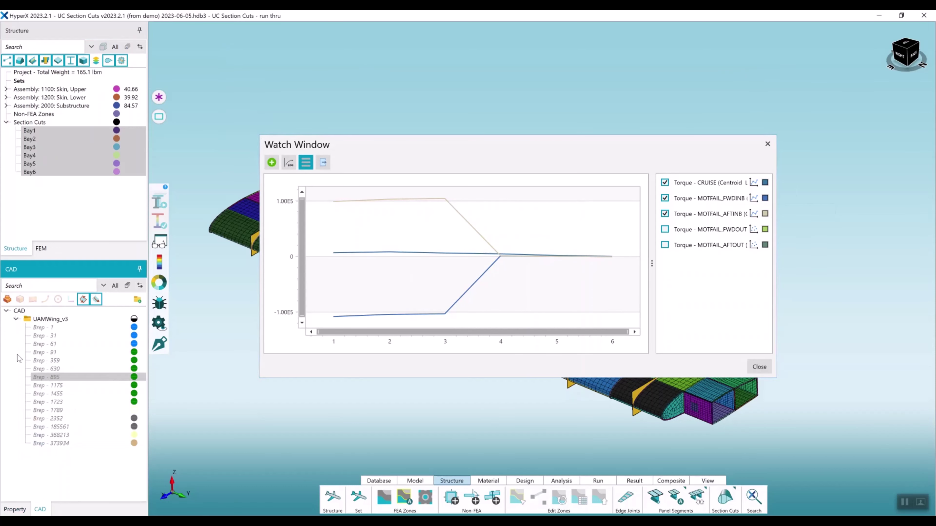
click(7, 299)
drag(619, 152, 635, 319)
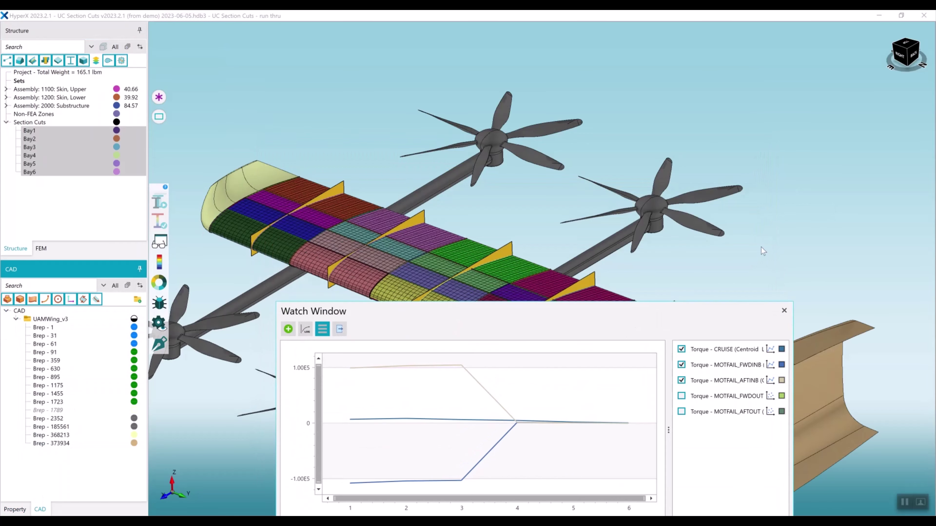
drag(767, 245, 260, 91)
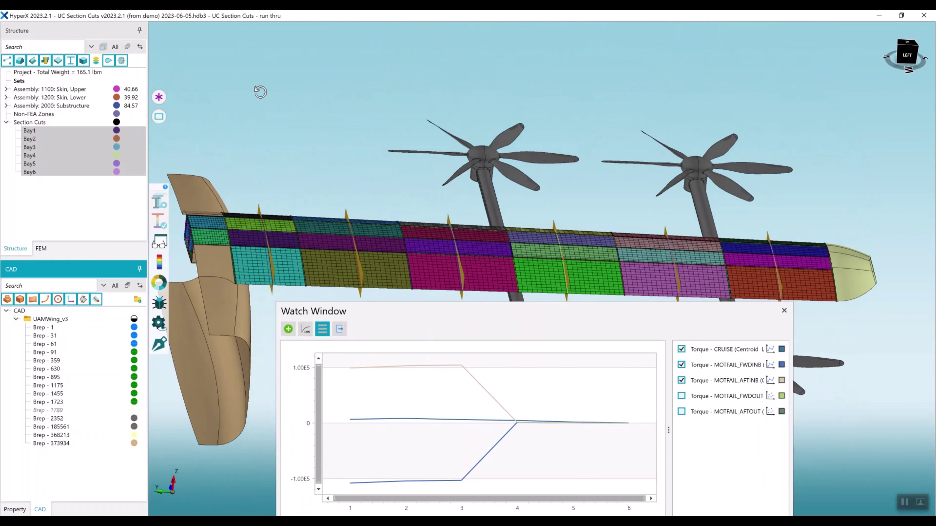
drag(439, 163, 438, 111)
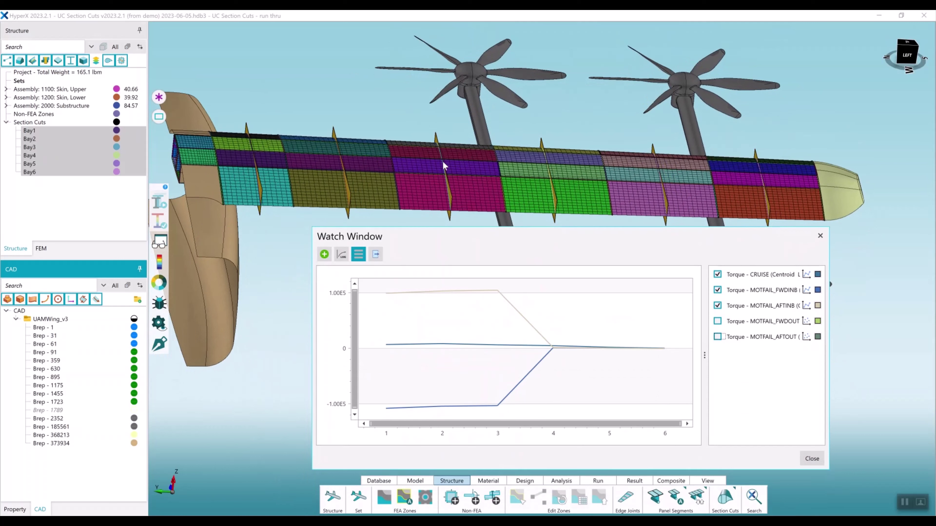
click(478, 120)
drag(489, 244, 503, 315)
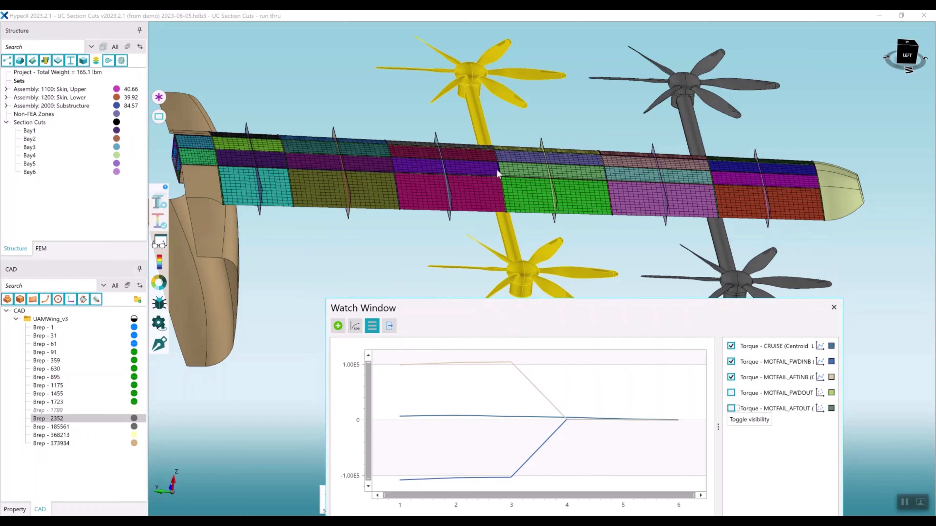
Show the MOTFAIL_FWDOUT and MOTFAIL_AFTOUT torque series and hide MOTFAIL_FWDINB and MOTFAIL_AFTINB
drag(554, 320, 573, 295)
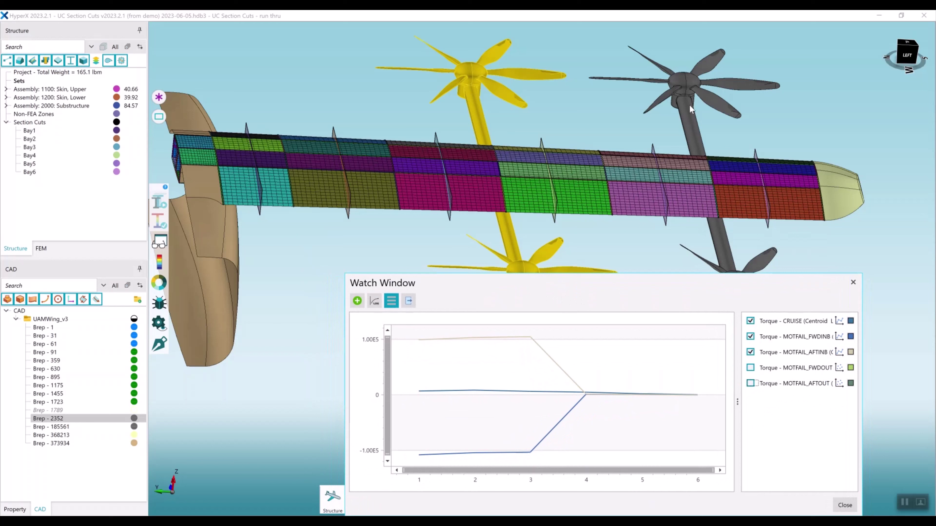
click(750, 368)
click(750, 383)
click(750, 336)
click(750, 352)
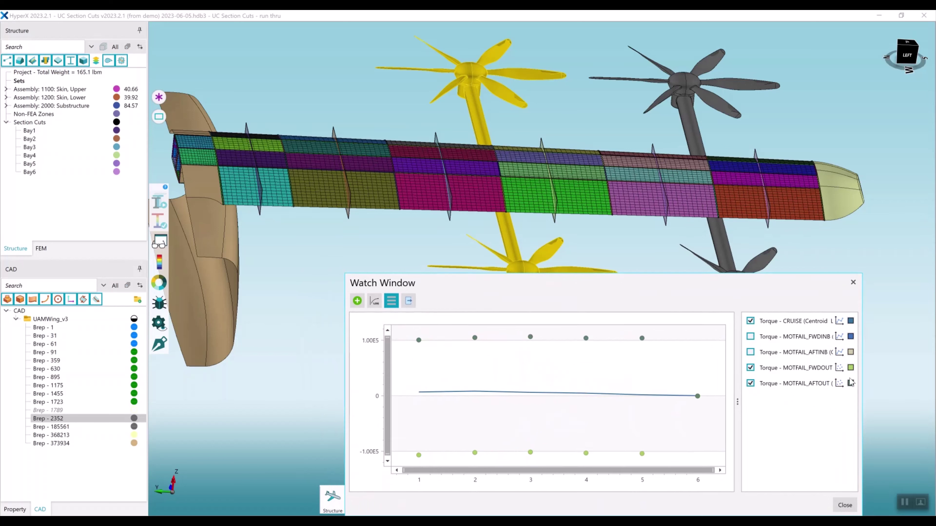
Draw the MOTFAIL_FWDOUT and MOTFAIL_AFTOUT series as line plots
click(839, 367)
click(851, 380)
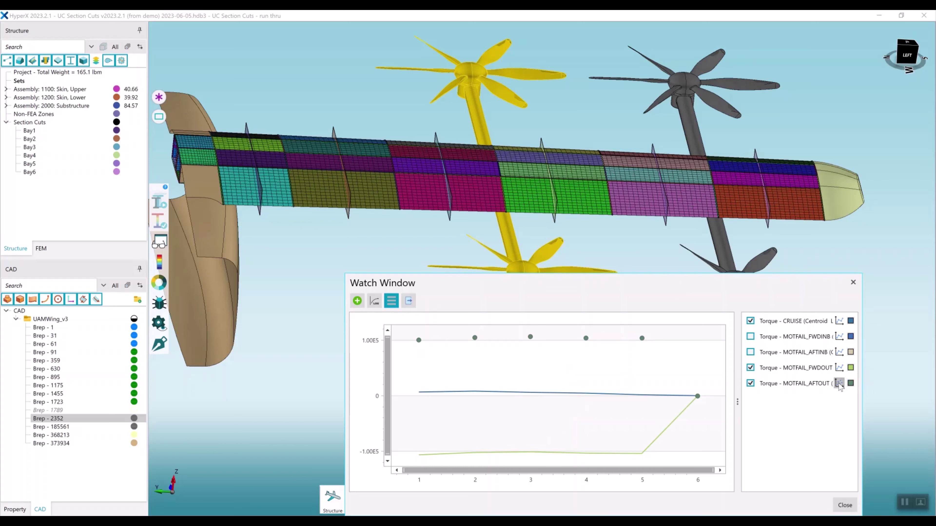
click(839, 383)
click(840, 398)
Highlight the outboard propeller boom in the model
drag(648, 291, 675, 310)
click(737, 266)
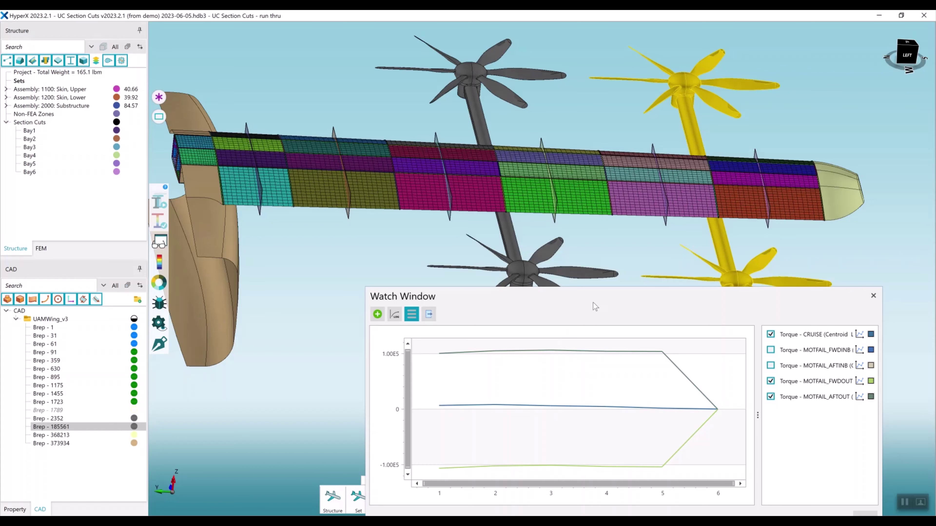
drag(593, 303, 562, 243)
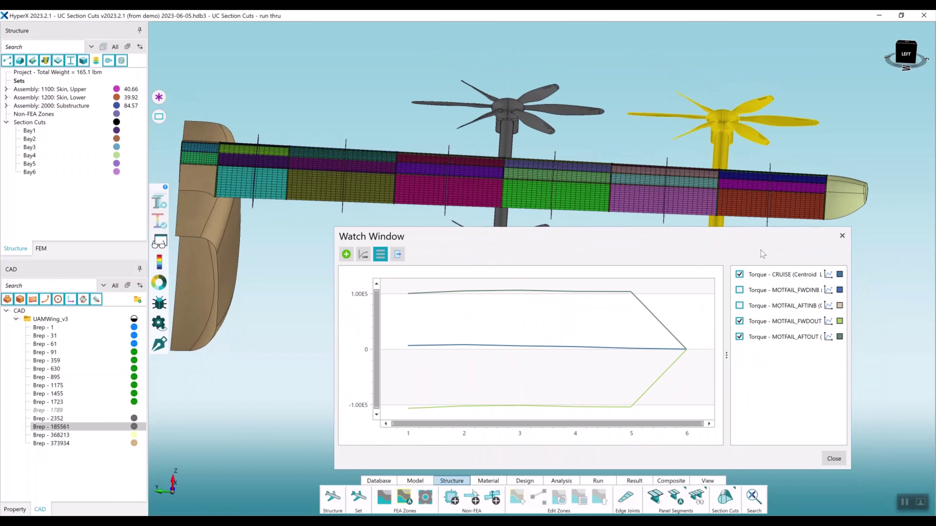
Close the torque chart, hide the CAD geometry, and select the Bay1 section cut in perspective view
click(841, 236)
click(7, 300)
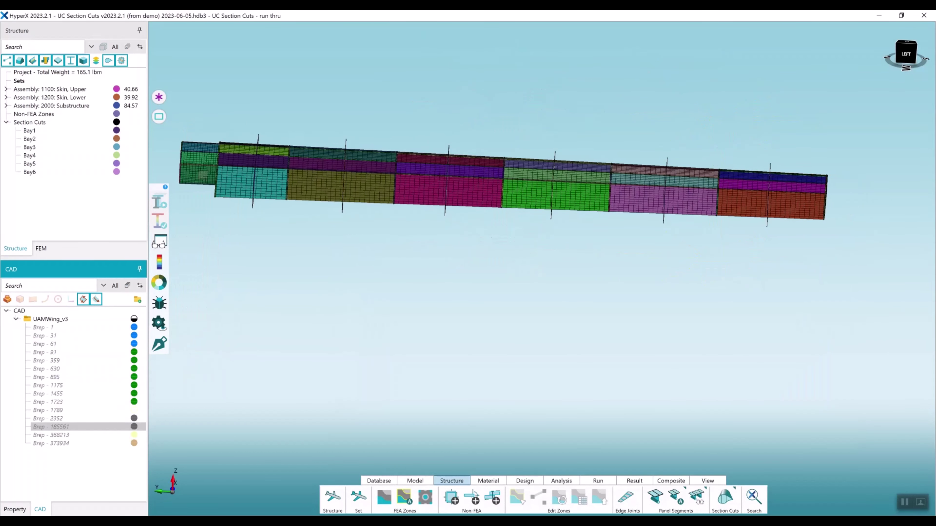
click(15, 509)
middle_drag(245, 294, 419, 187)
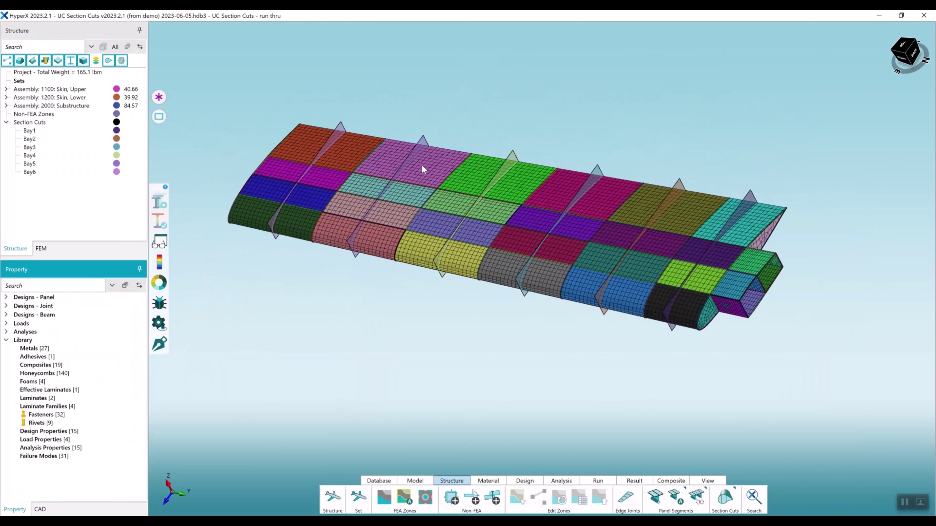
click(70, 131)
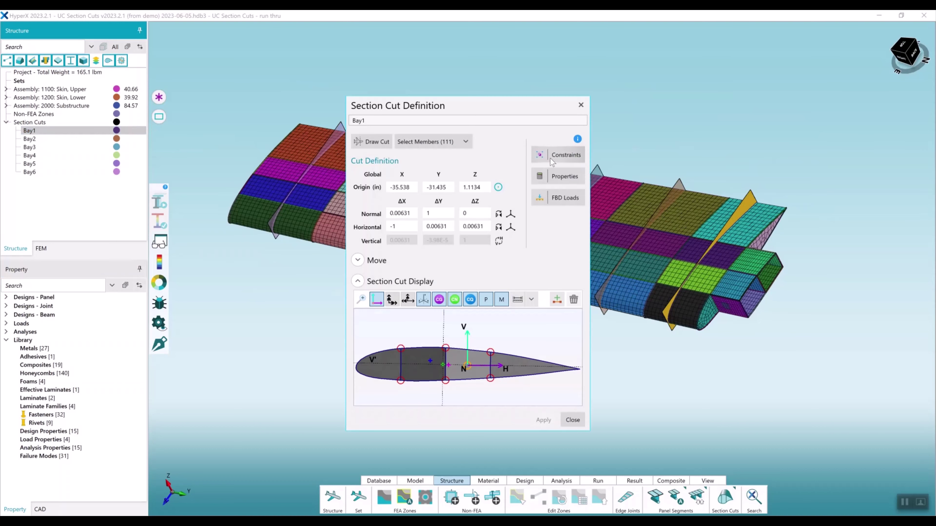
Review the Bay1 section cut definition's constraints, then close it
click(549, 158)
click(635, 134)
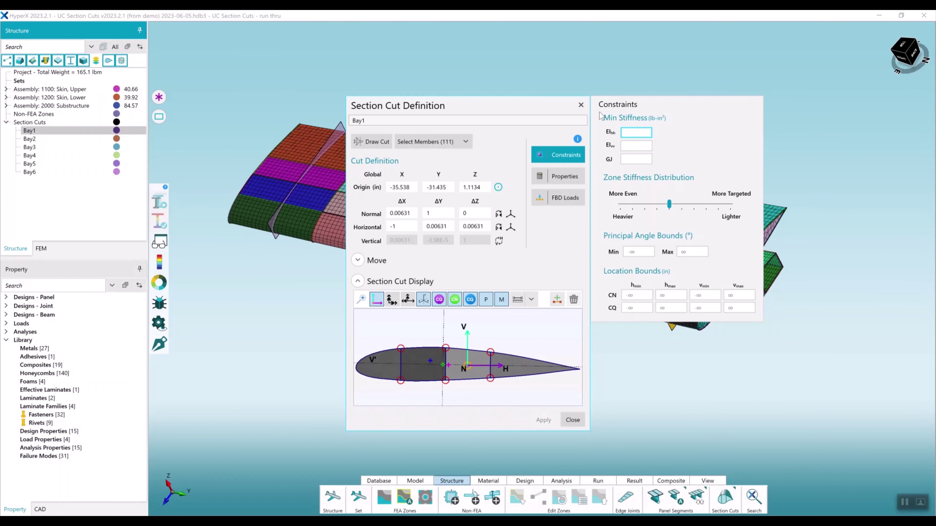
click(581, 105)
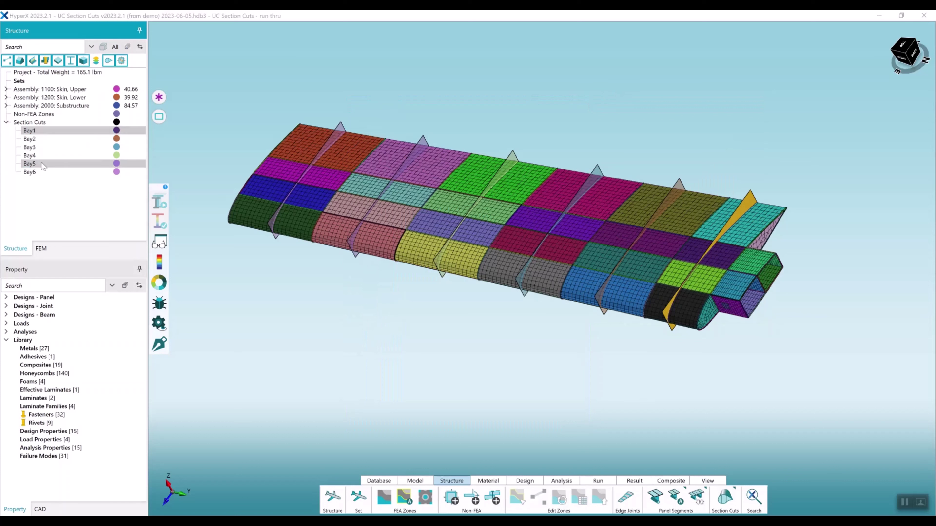
Open the Section Cut Settings Table for Bay1 through Bay6
shift+click(41, 171)
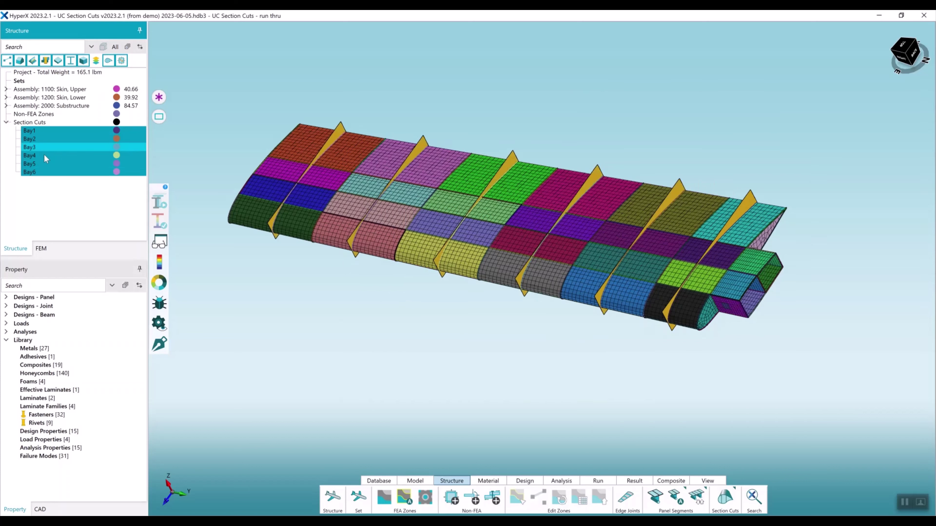
right_click(69, 167)
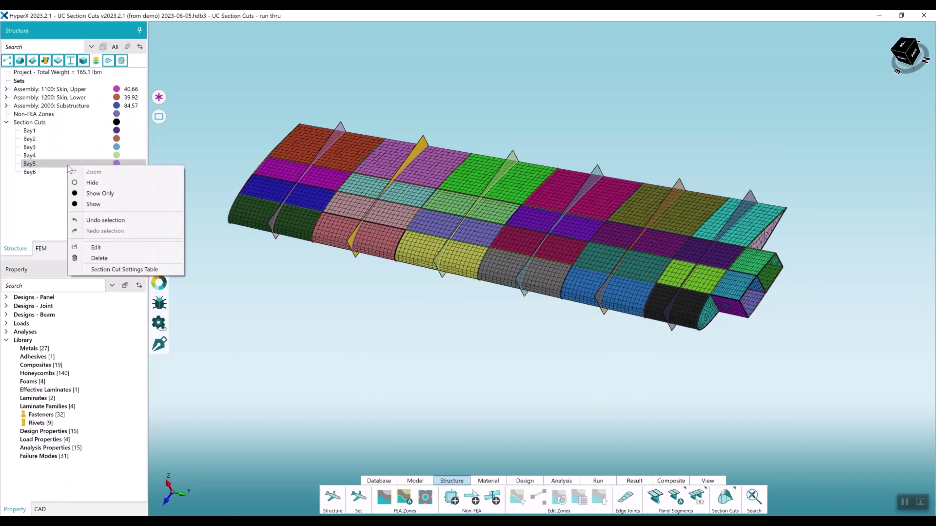
click(52, 135)
right_click(44, 171)
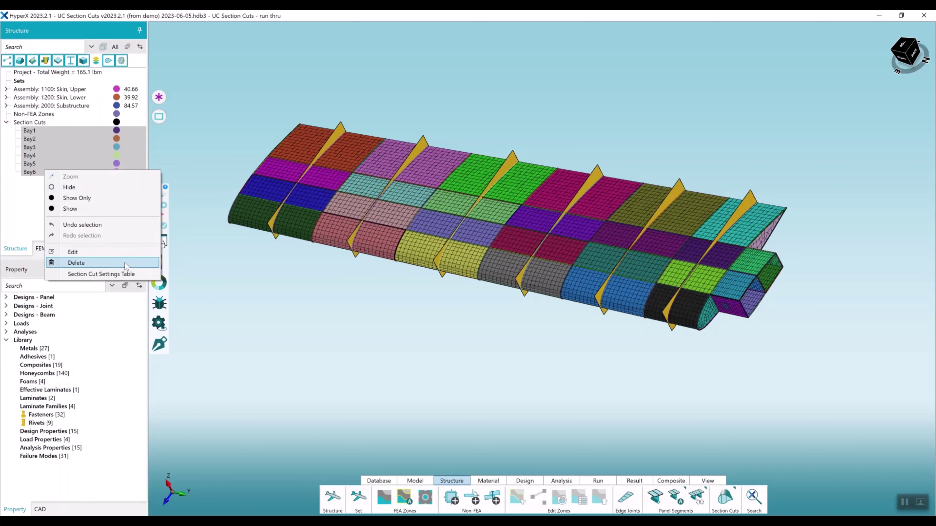
click(118, 273)
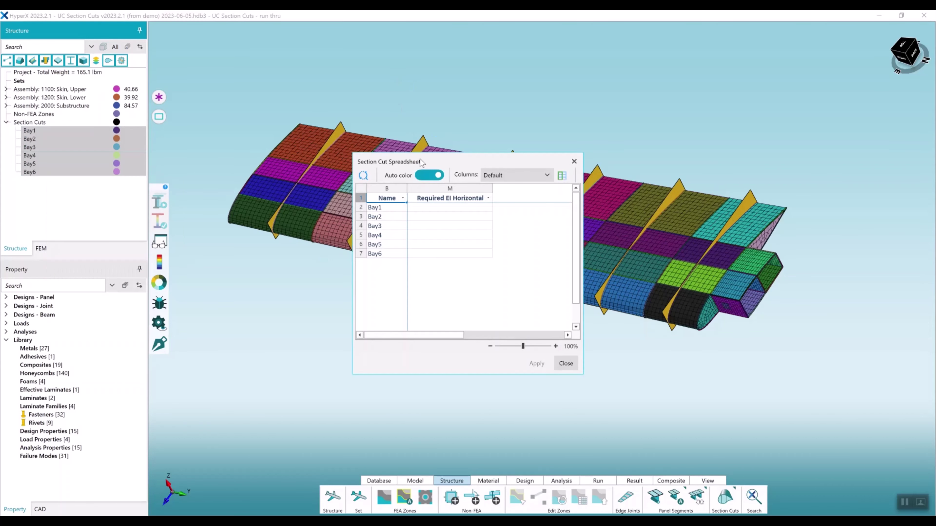
drag(420, 159, 425, 143)
Copy the Bay 1–6 stiffness requirements, 1.90e9 to 4.80e8, from slide 3's table
key(alt+Tab)
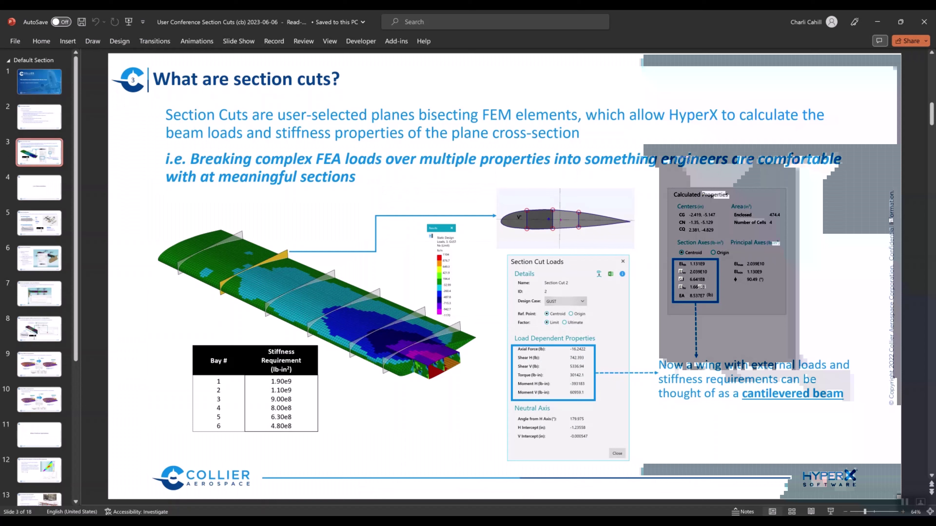
drag(270, 384, 287, 429)
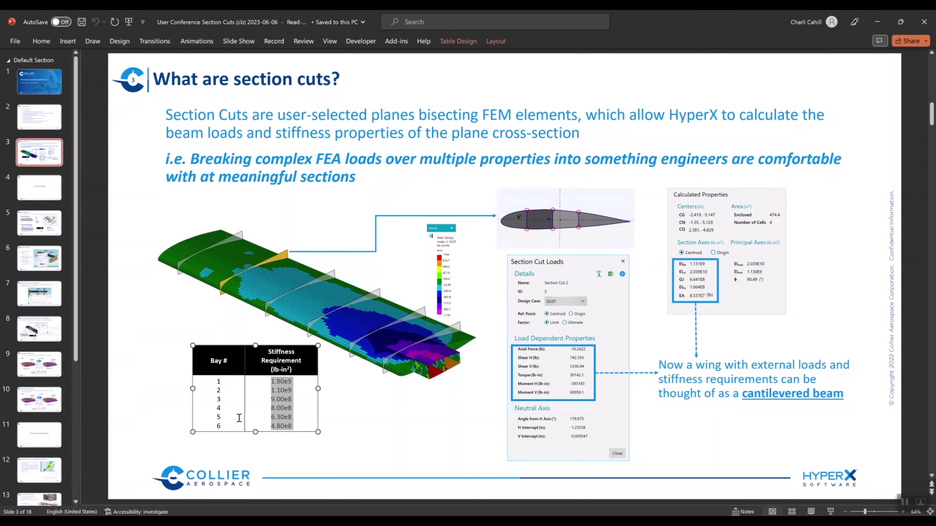
key(alt+Tab)
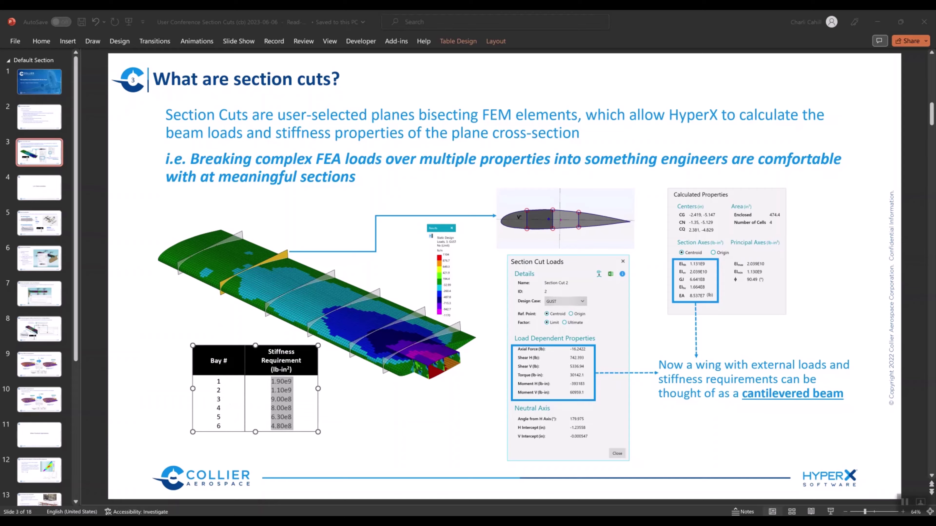
Paste the six stiffness targets into the Required EI Horizontal column from Bay1 and apply
click(444, 192)
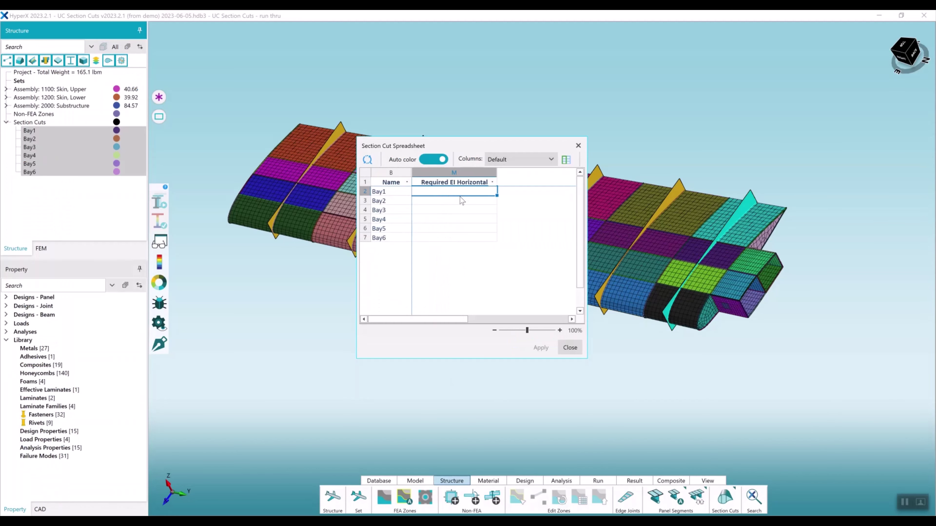
text(1900000000.0 1100000000.0 900000000.0 800000000.0 630000000.0 480000000.0)
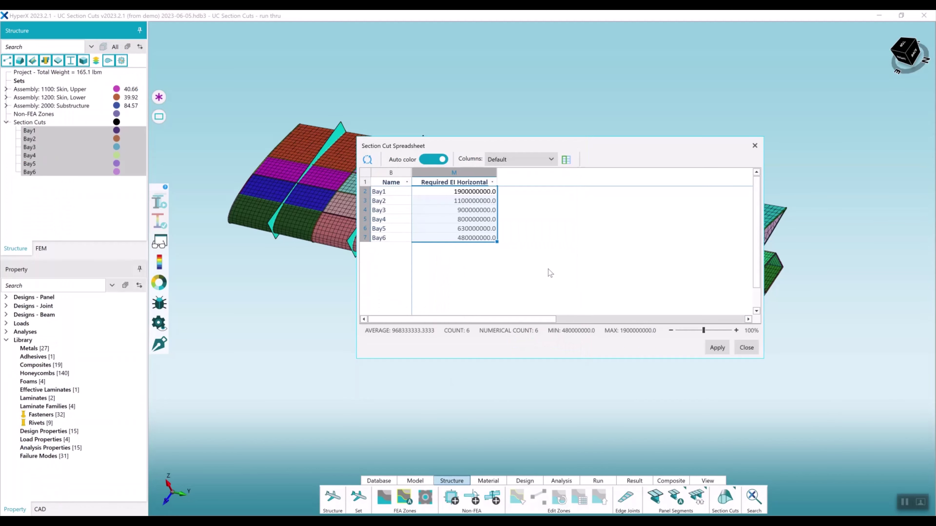
click(713, 347)
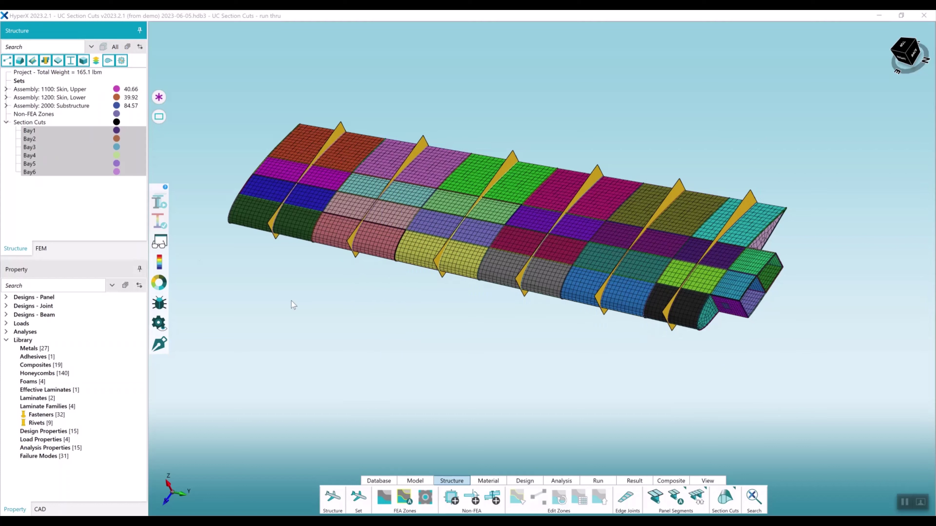
Open a section-cut watch table and add the EIhh Required column from Inputs > Stiffness Constraints
click(163, 244)
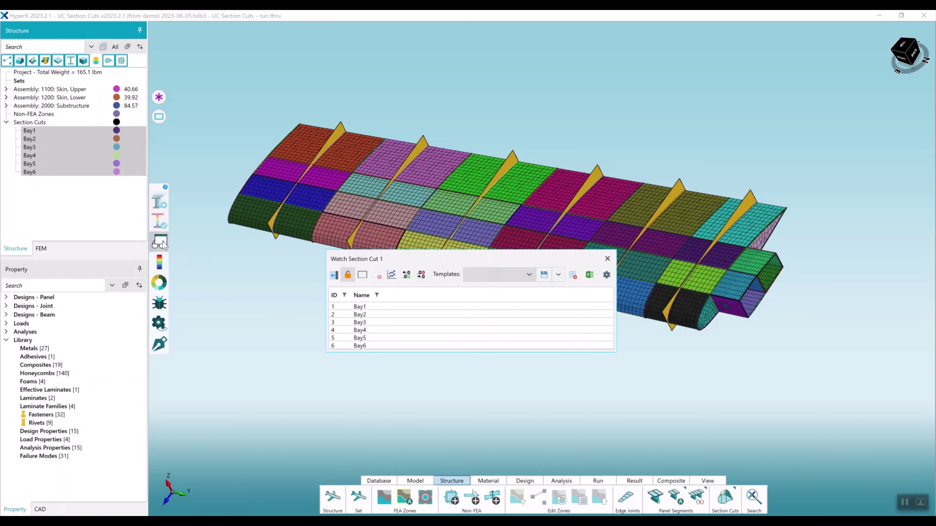
drag(379, 261, 527, 147)
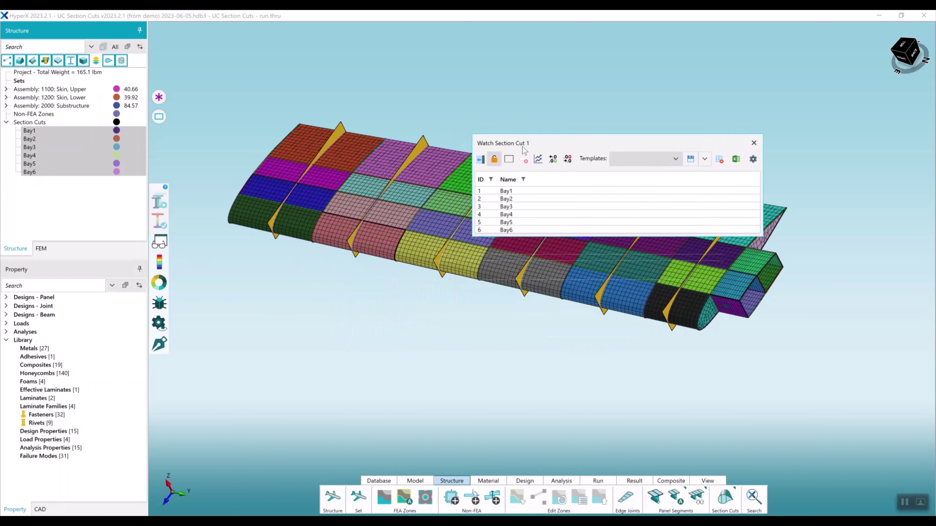
click(482, 162)
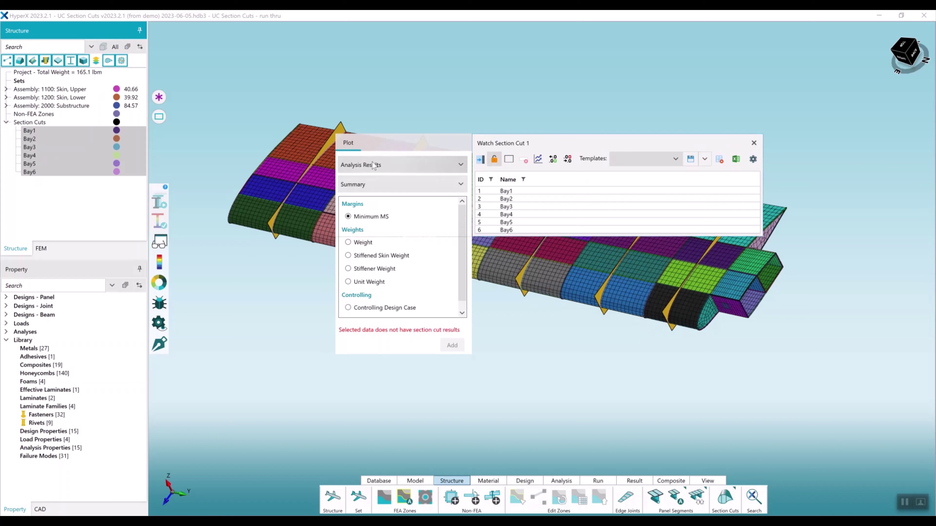
click(375, 168)
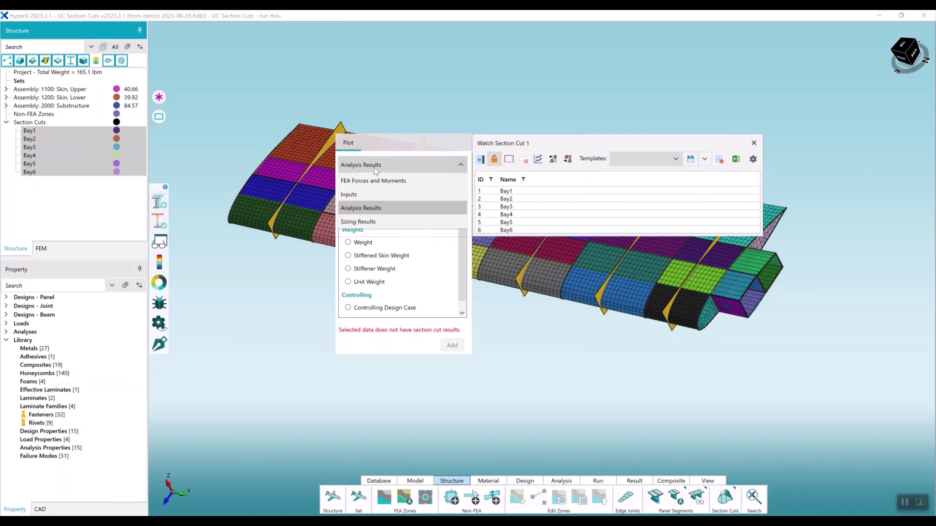
click(390, 194)
click(405, 184)
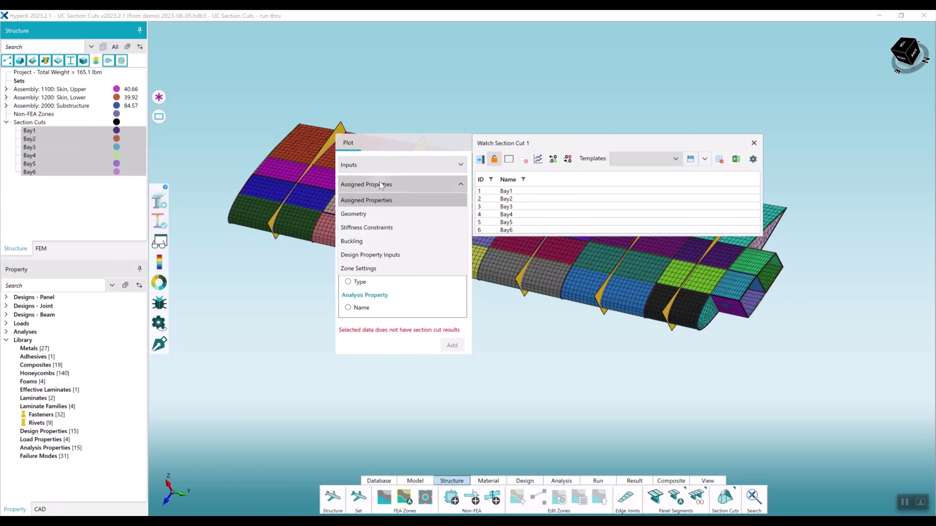
click(380, 216)
click(385, 202)
click(382, 240)
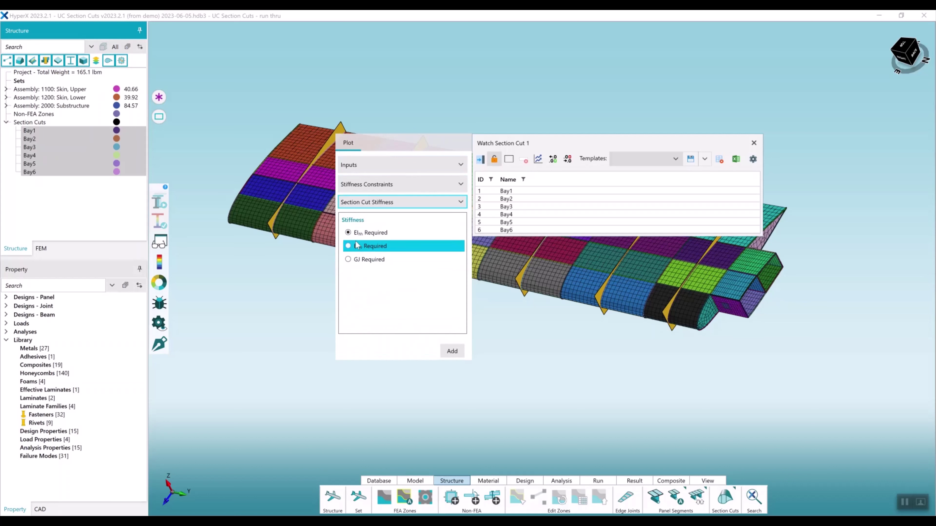
click(454, 354)
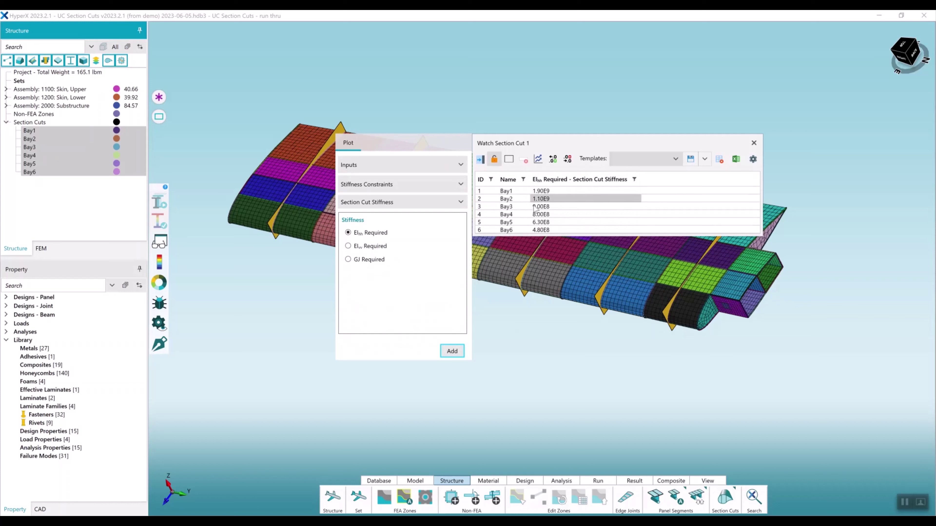
Add the actual EIhh column from Analysis Results > Properties > Section Cut Stiffness
click(365, 165)
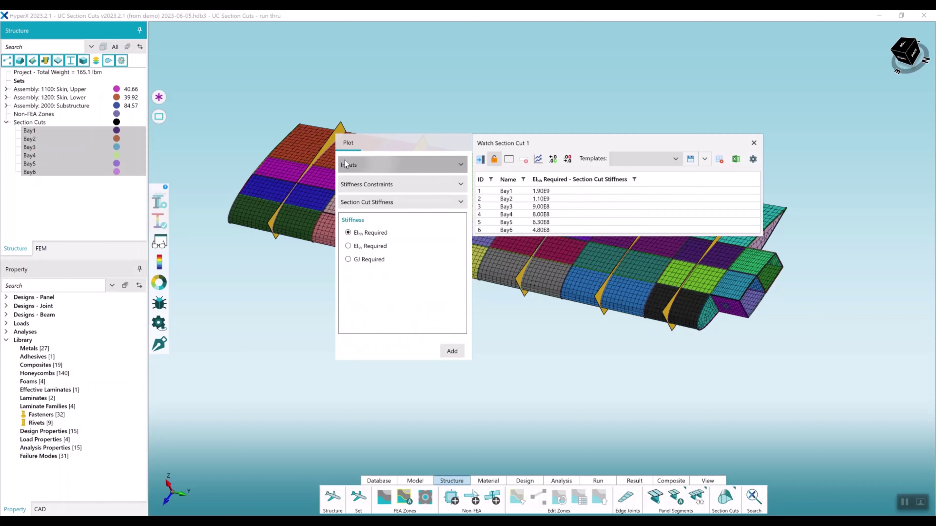
click(363, 207)
click(364, 186)
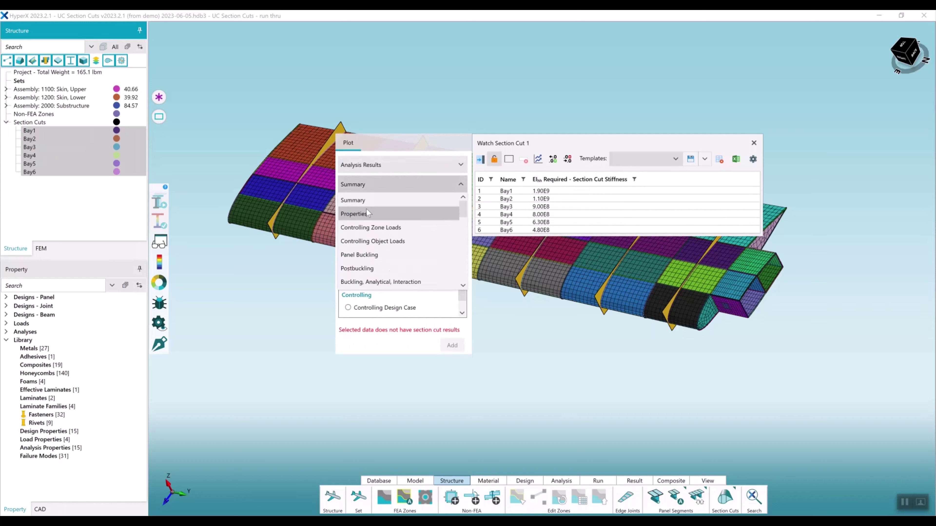
click(366, 210)
click(376, 205)
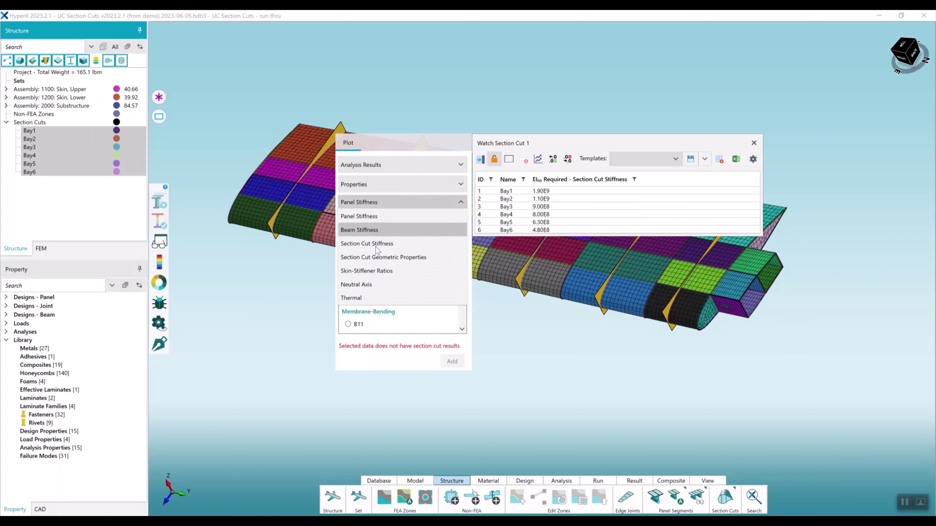
click(377, 246)
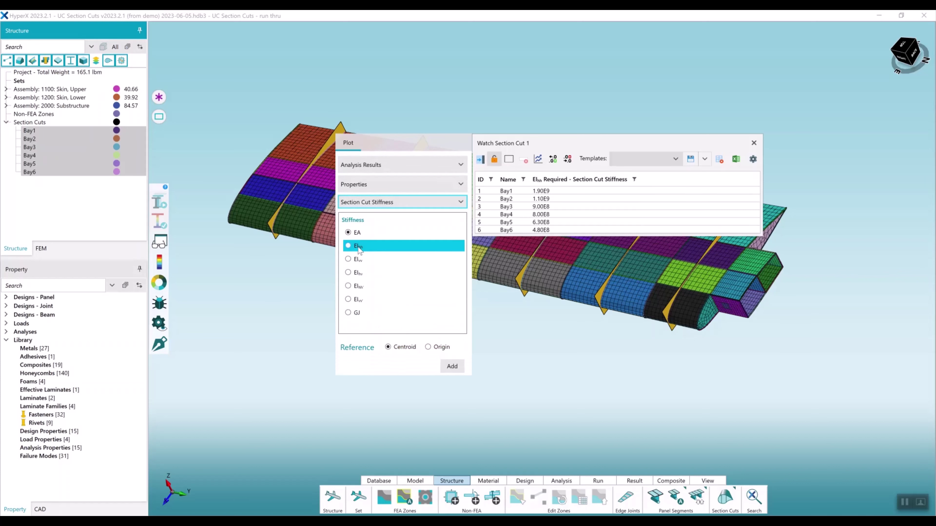
click(348, 246)
click(457, 366)
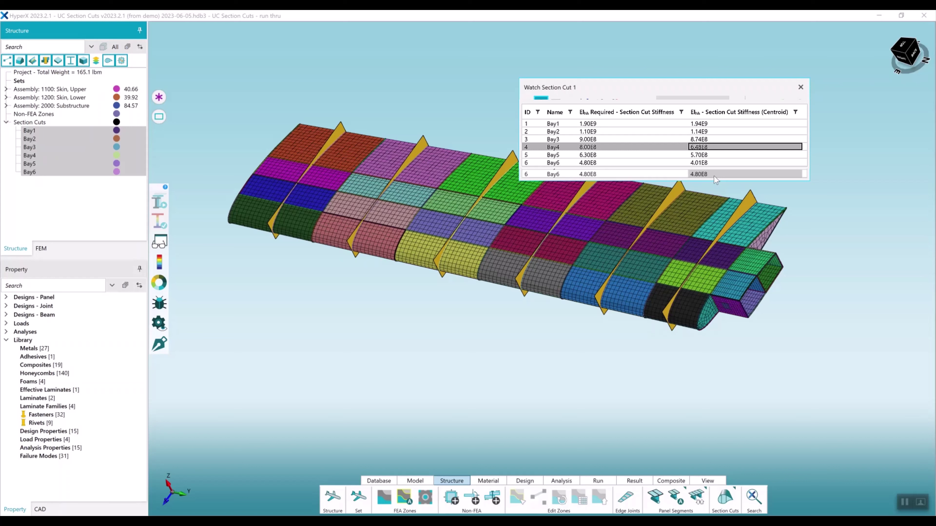
drag(591, 83, 608, 69)
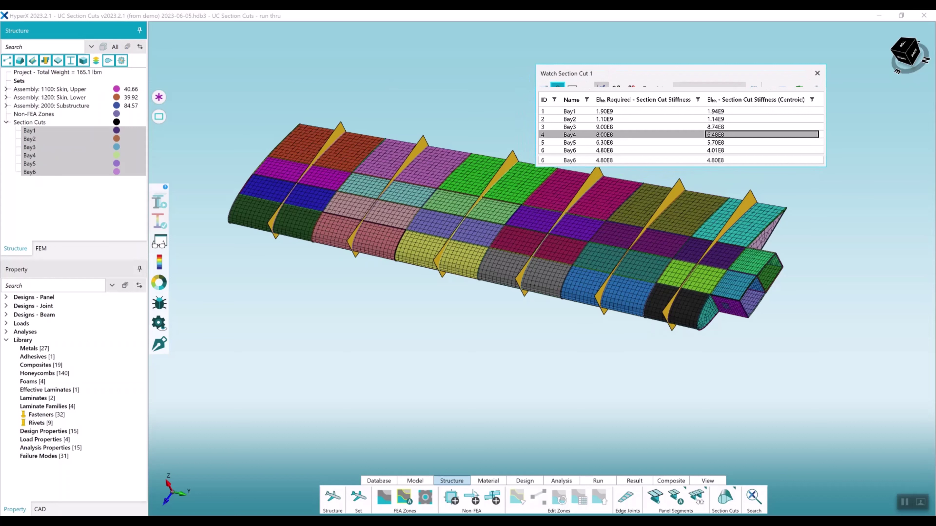
Plot required and actual EIhh against section cut ID, drawing required EIhh as a line
click(601, 85)
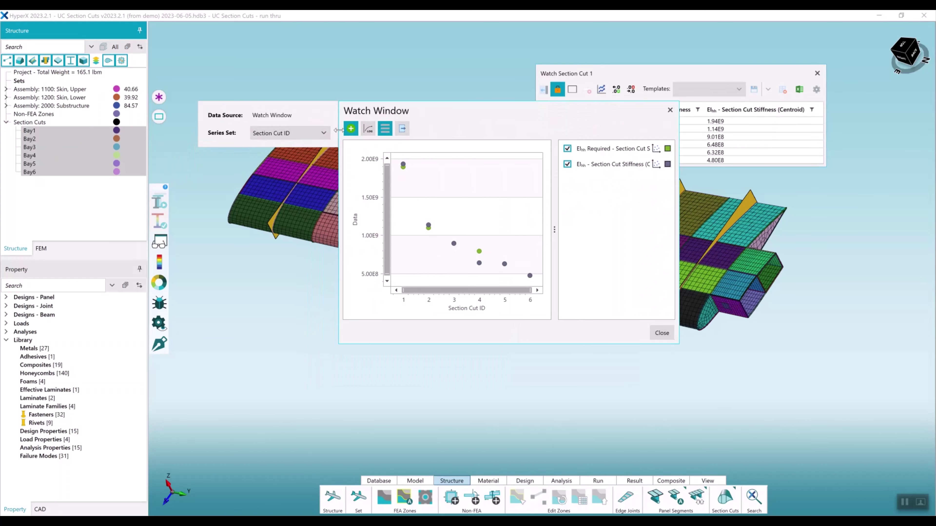
drag(433, 117, 397, 127)
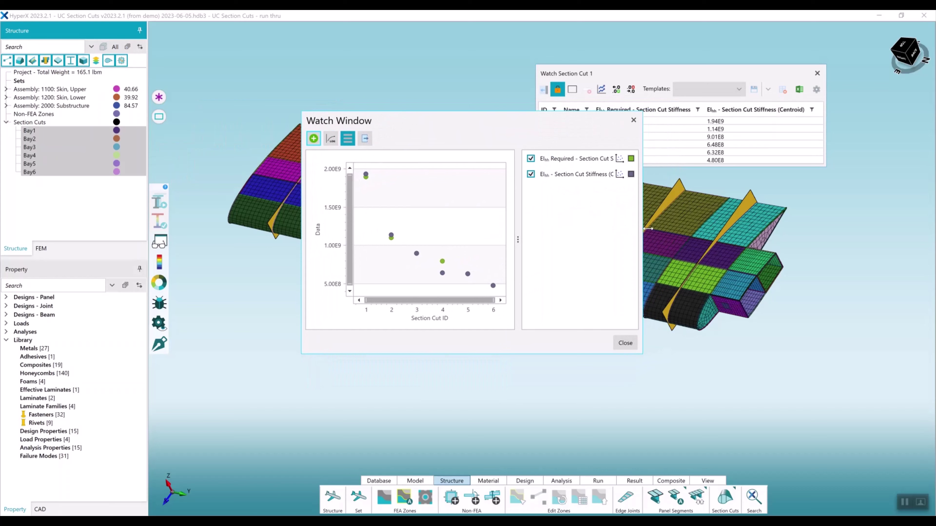
drag(637, 230, 806, 218)
drag(551, 123, 537, 184)
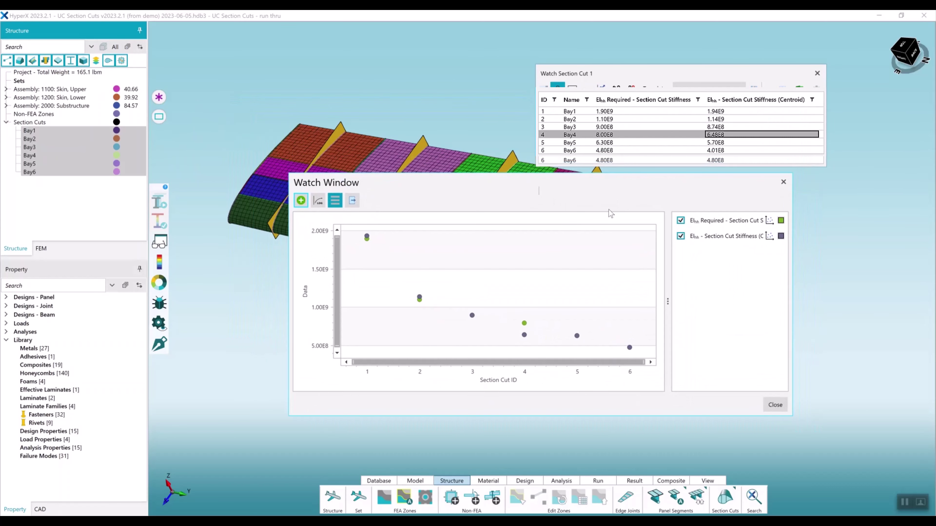
click(770, 220)
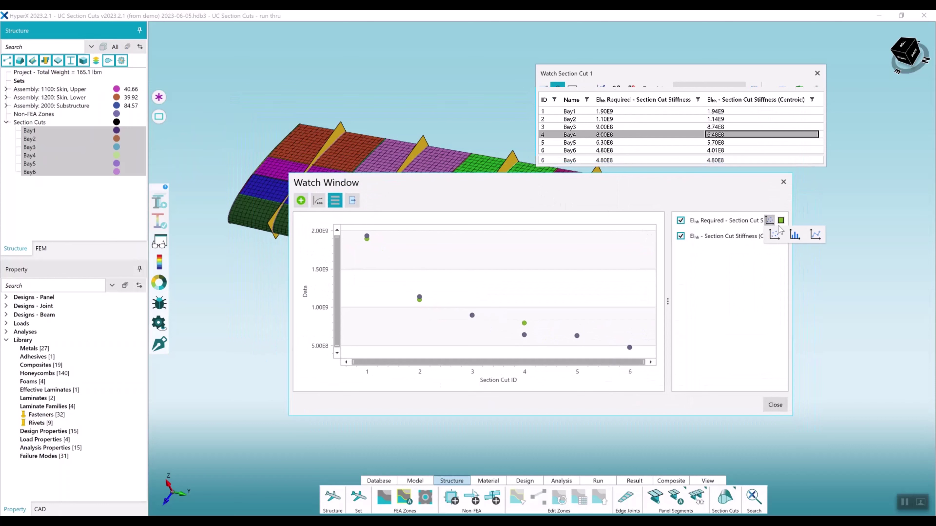
click(815, 235)
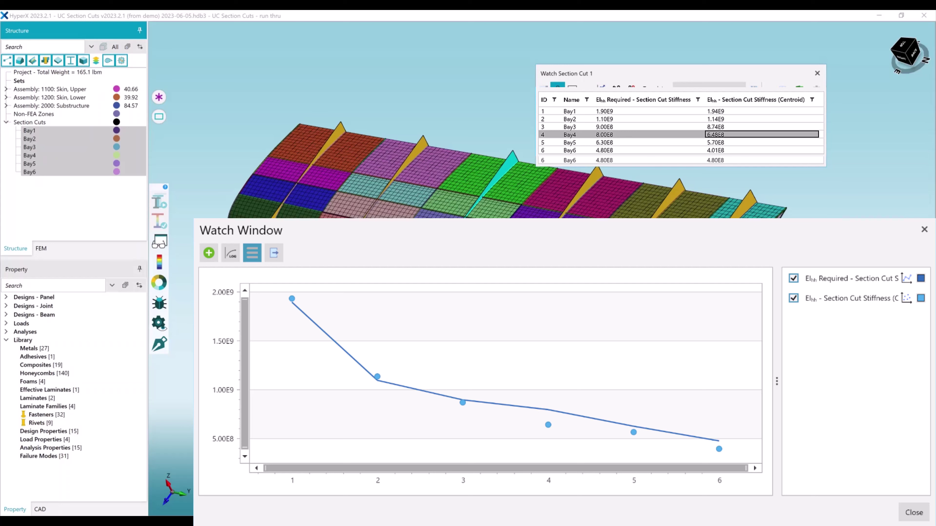
In top view, create a set named Bay4 from the fourth bay's zones
click(906, 50)
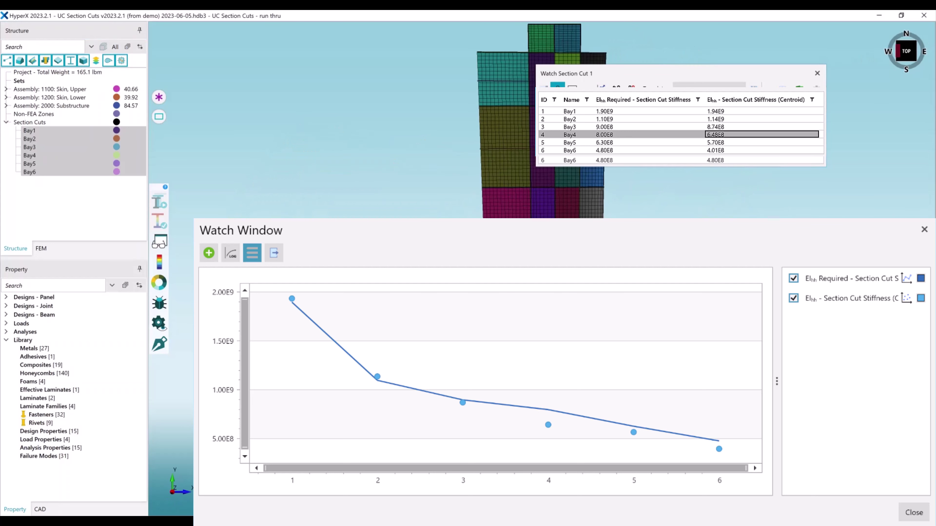
key(Escape)
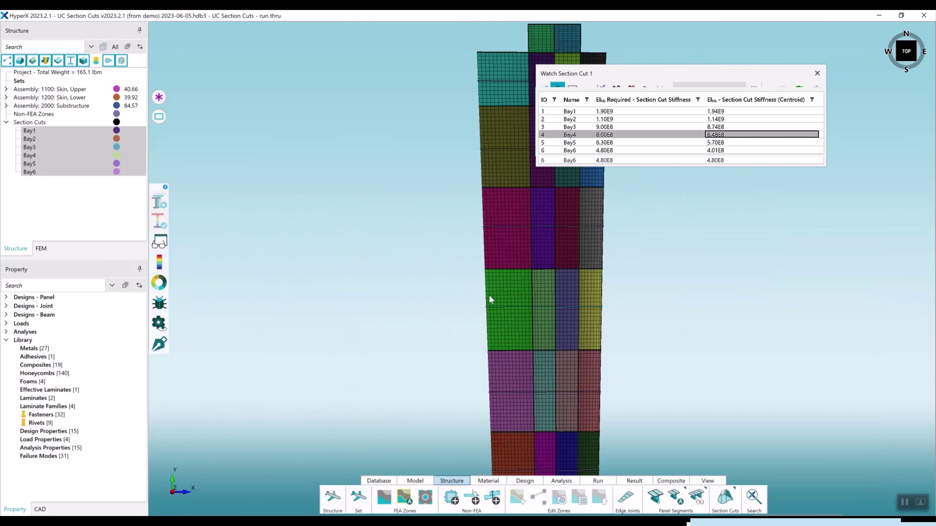
click(492, 293)
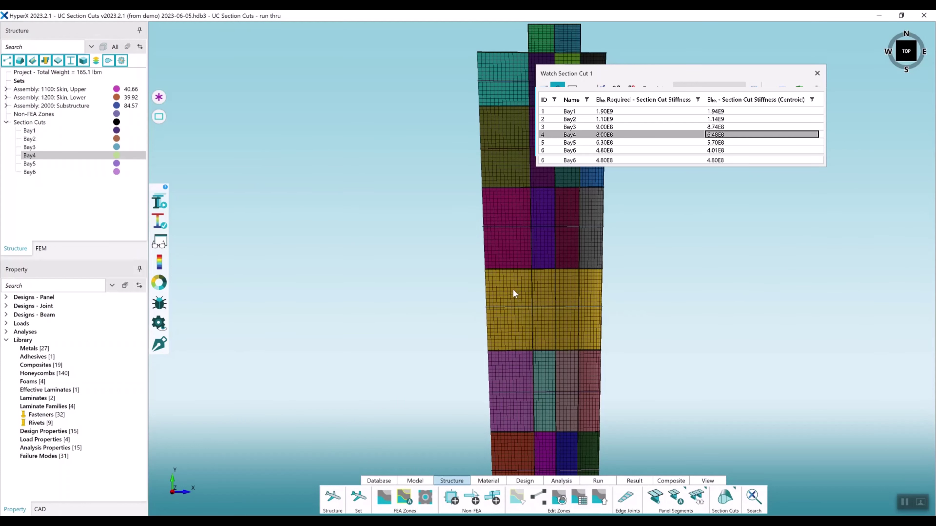
right_click(500, 289)
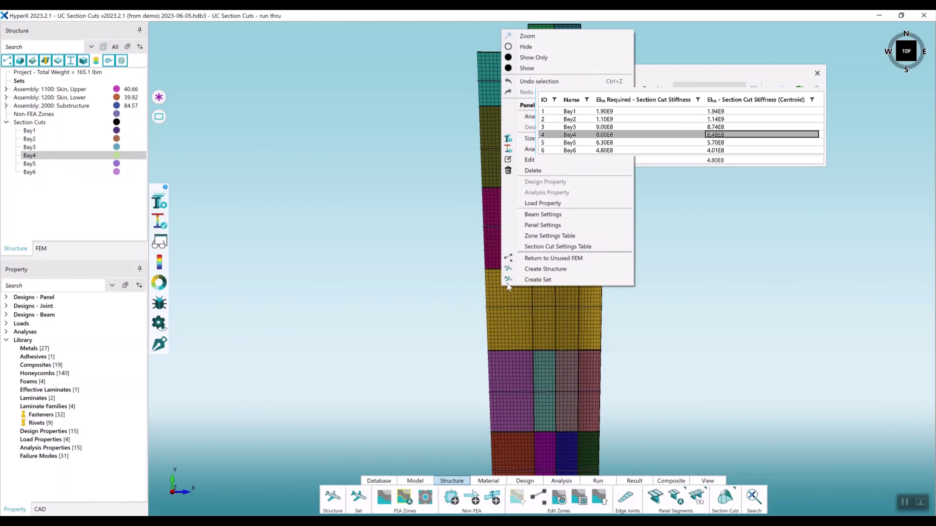
click(532, 282)
text(Bay4)
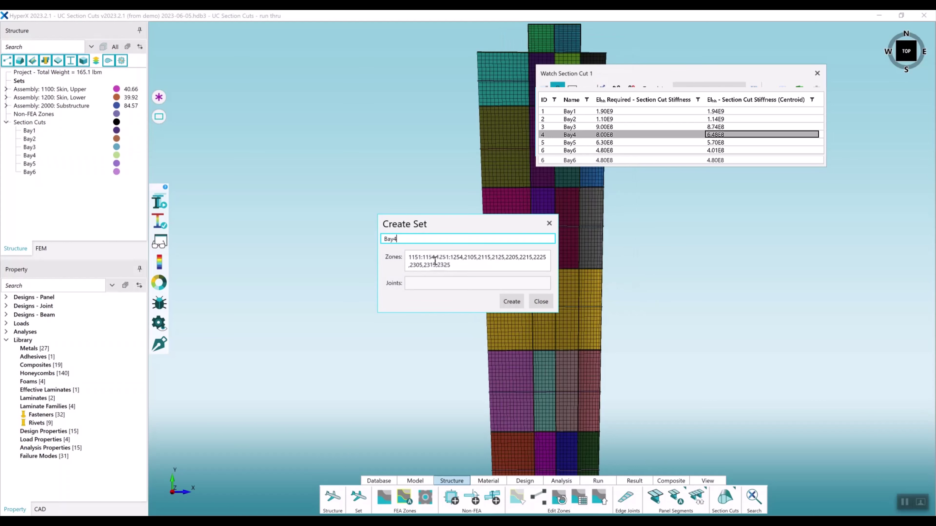
key(Return)
click(541, 301)
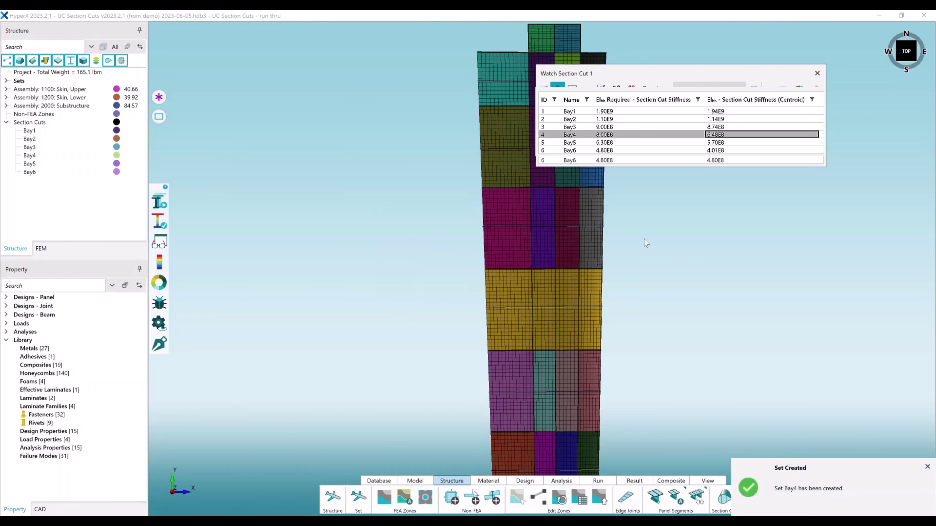
Close the section cut stiffness table and select the new Bay4 set
click(816, 77)
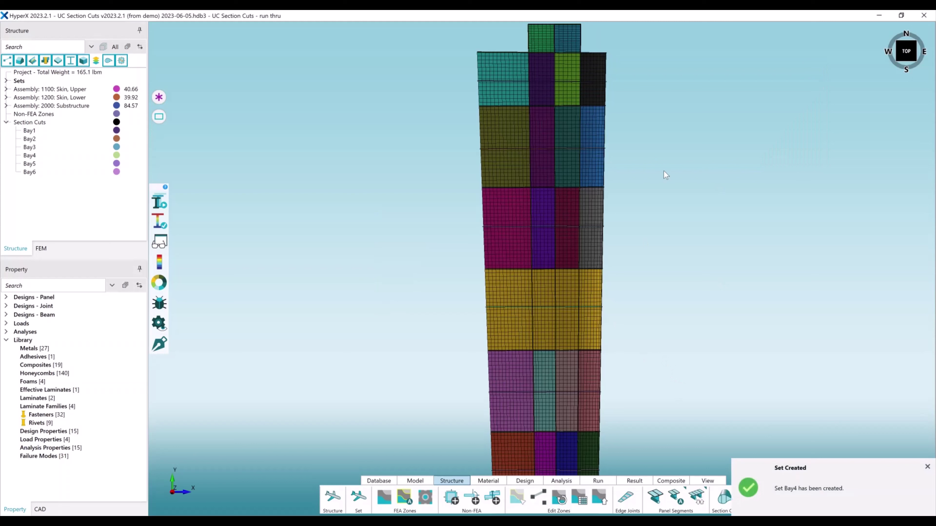
click(6, 81)
click(40, 90)
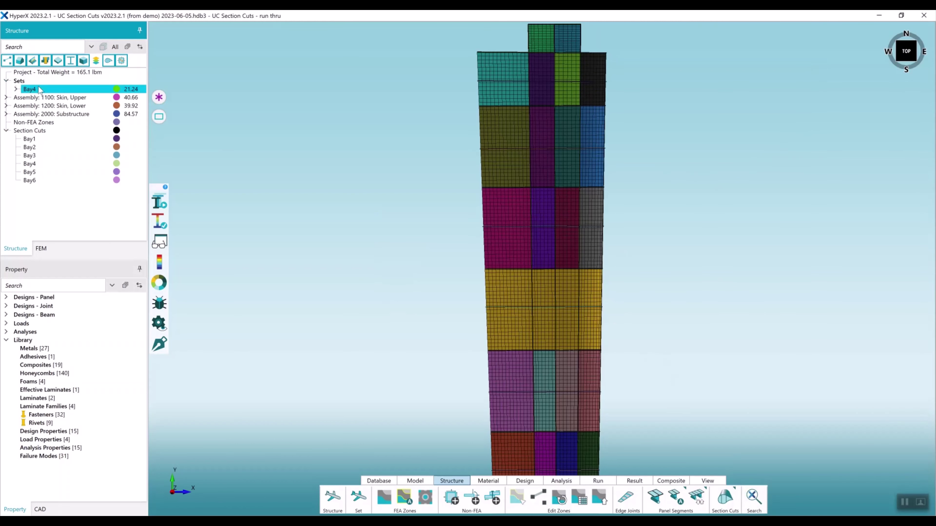
Show only the Bay4 set with its cut plane, then open the Bay4 section cut definition
right_click(39, 90)
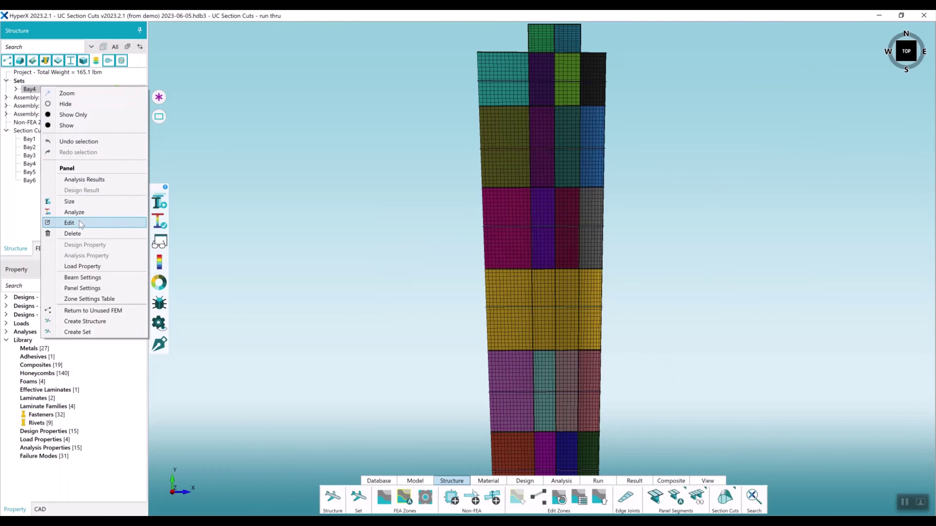
click(73, 115)
drag(625, 280, 486, 283)
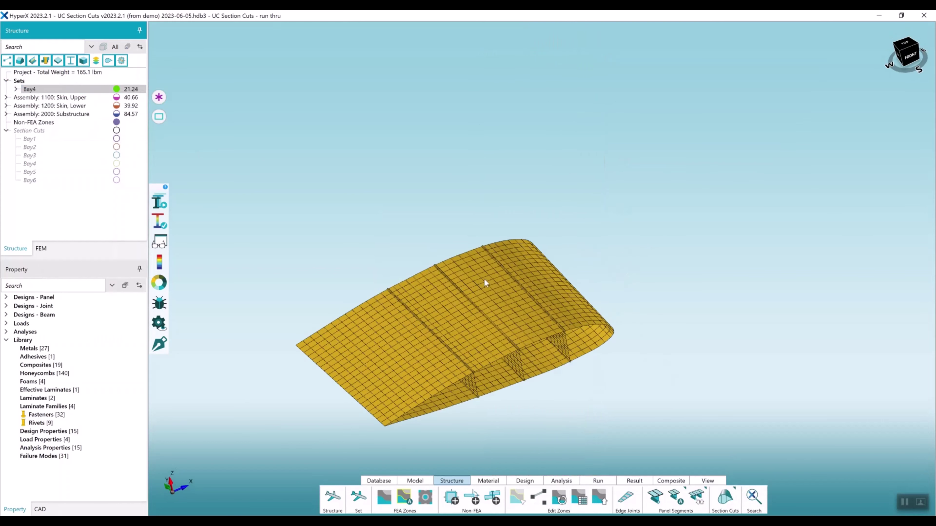
click(116, 164)
drag(258, 190, 666, 232)
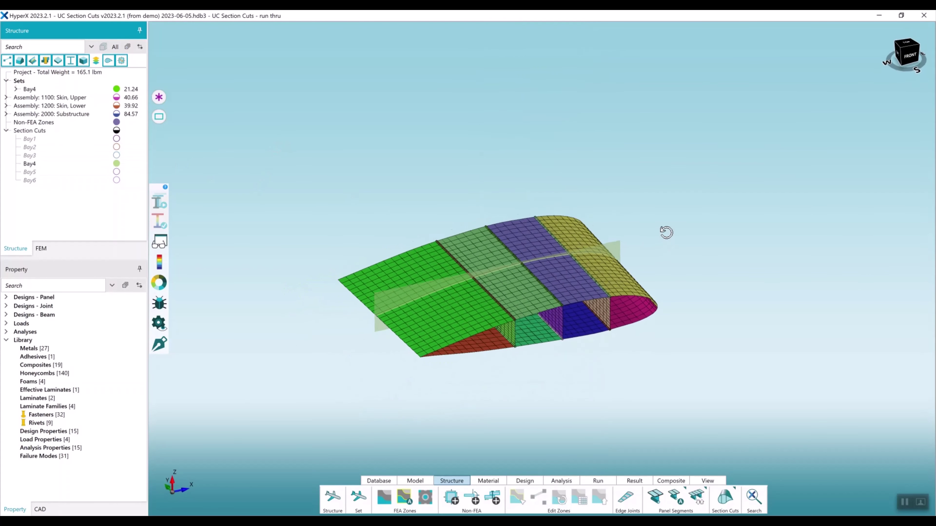
scroll(660, 218, up, 5)
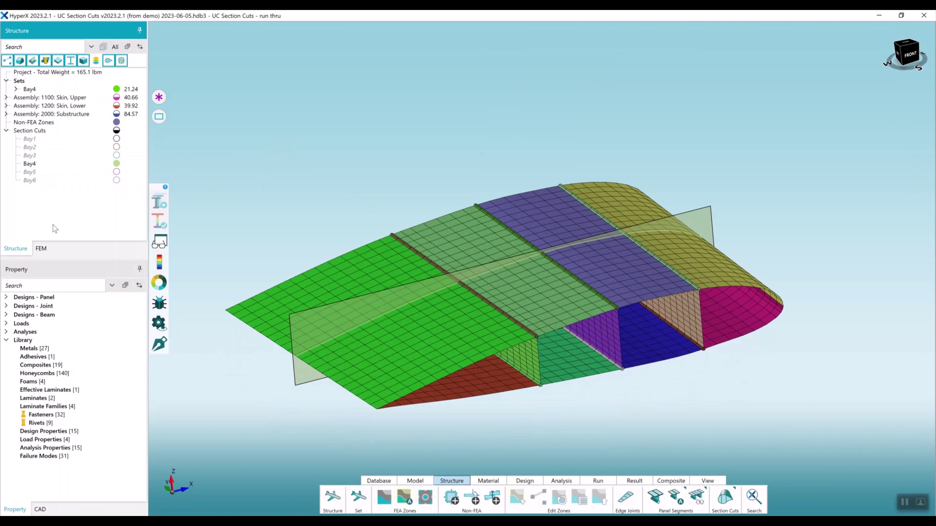
double_click(54, 163)
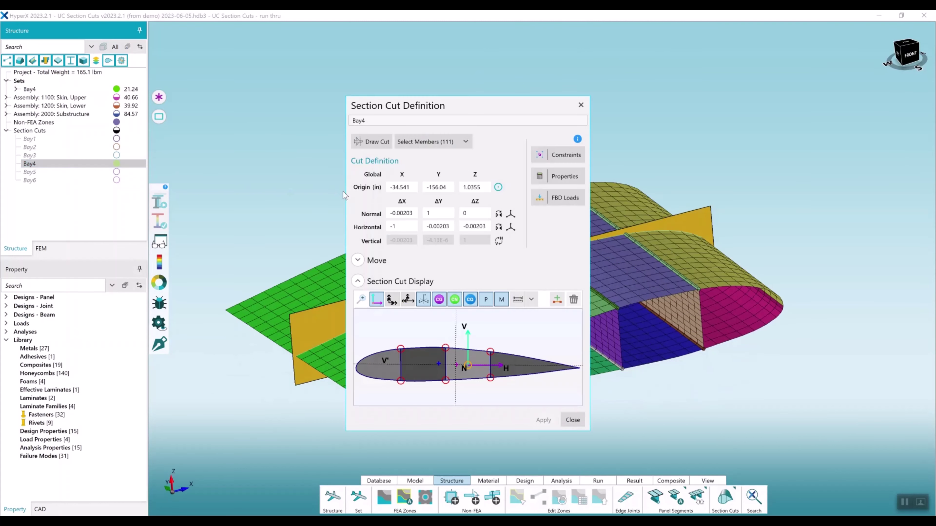
With the 8.00E8 EIhh minimum constraint, slide Bay4's zone stiffness distribution to fully targeted
drag(463, 108, 392, 88)
click(476, 137)
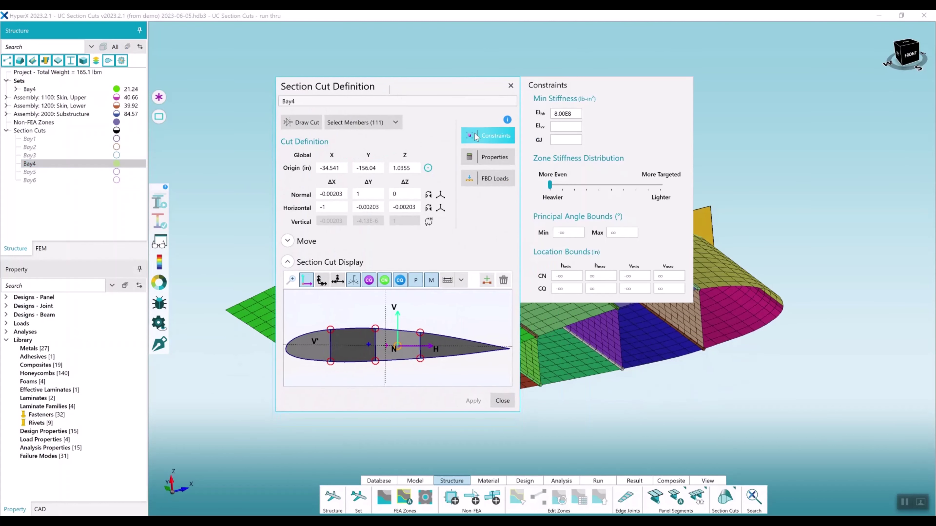
click(576, 114)
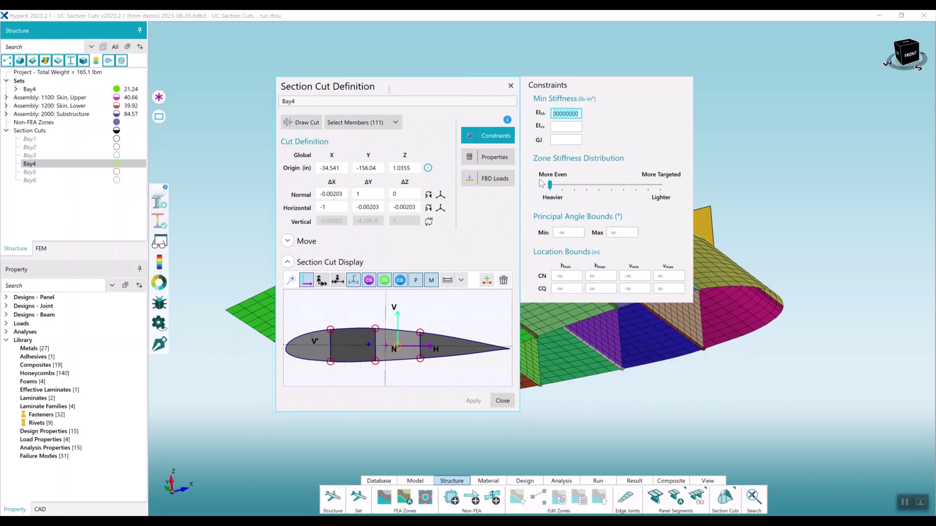
drag(550, 185, 660, 185)
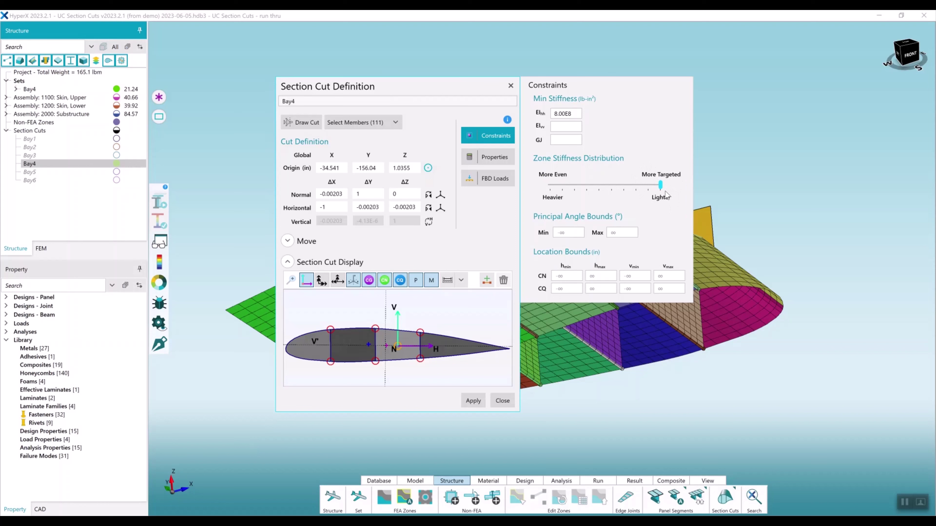
Compare calculated properties against the 8.00E8 EIhh target, then apply and close the definition
drag(441, 98, 405, 84)
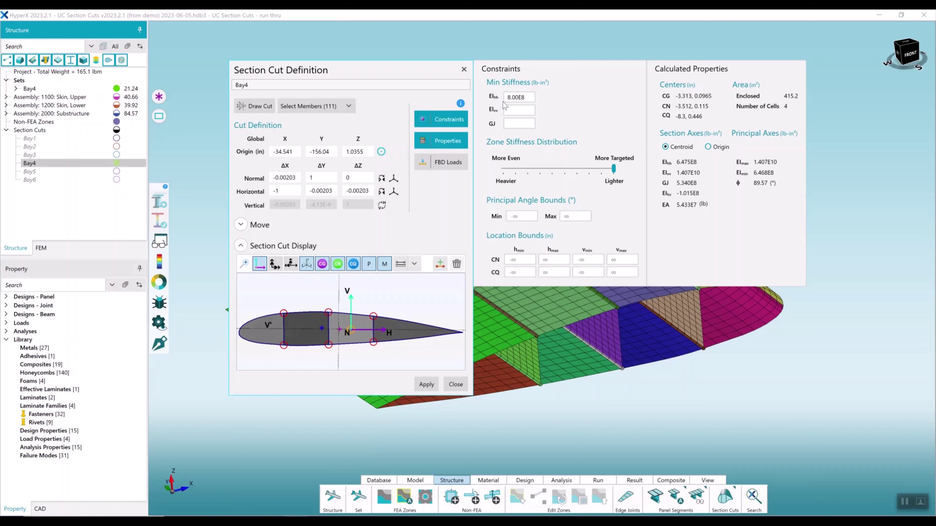
click(530, 97)
click(427, 383)
click(455, 384)
click(249, 380)
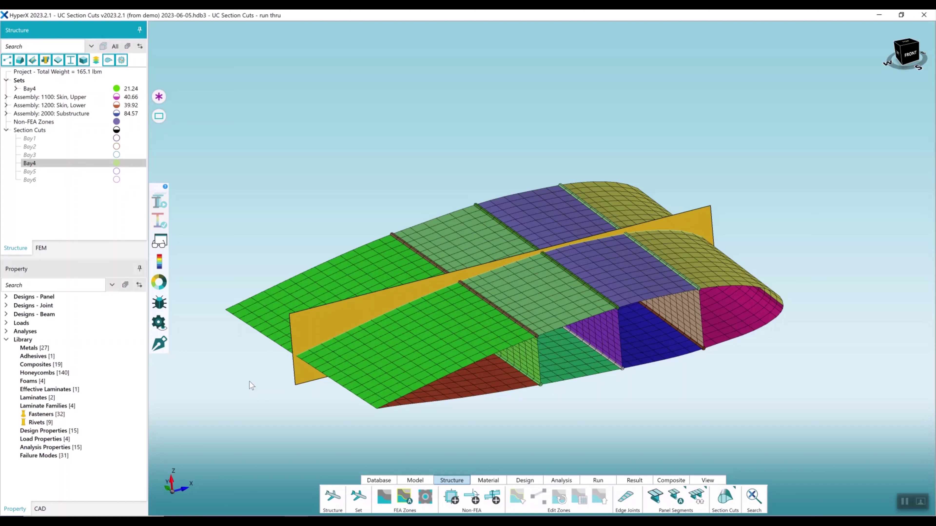
Open the Spar Caps beam analysis and add a new Stiffness failure mode
double_click(25, 331)
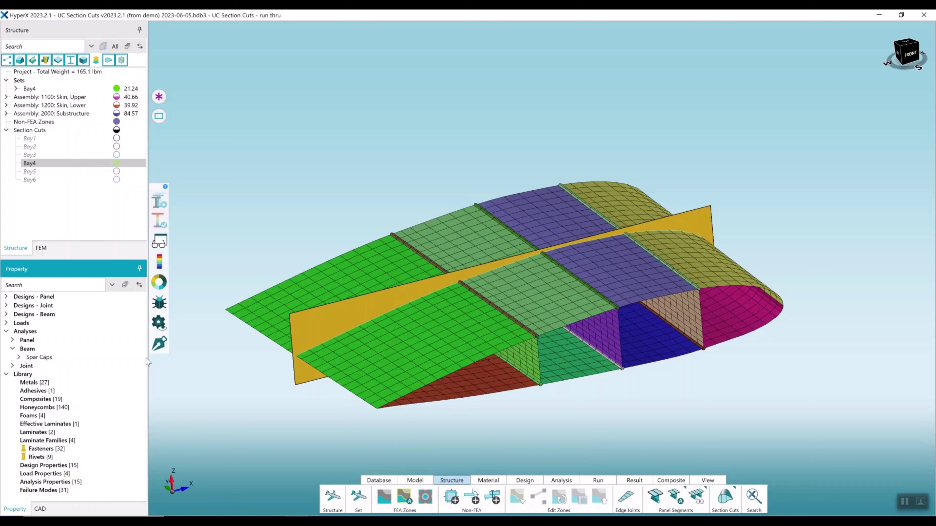
click(52, 357)
double_click(51, 356)
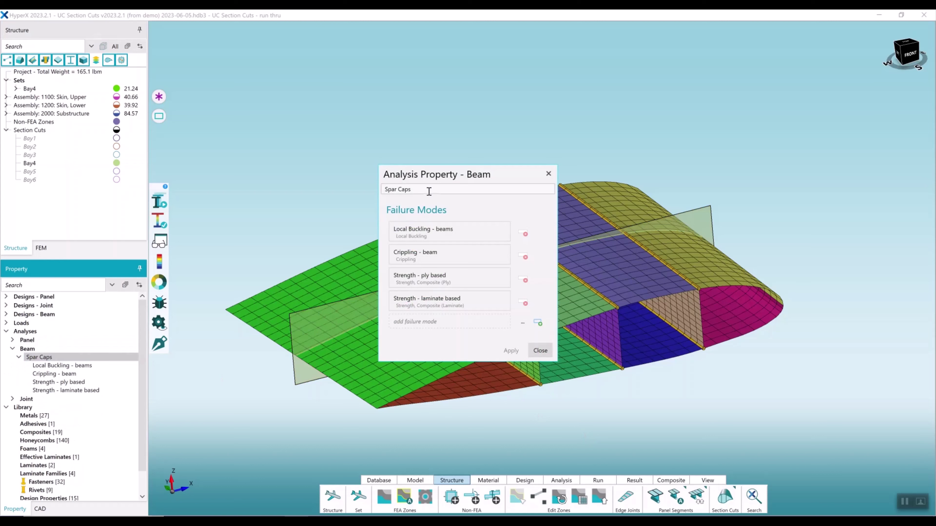
drag(436, 179, 408, 120)
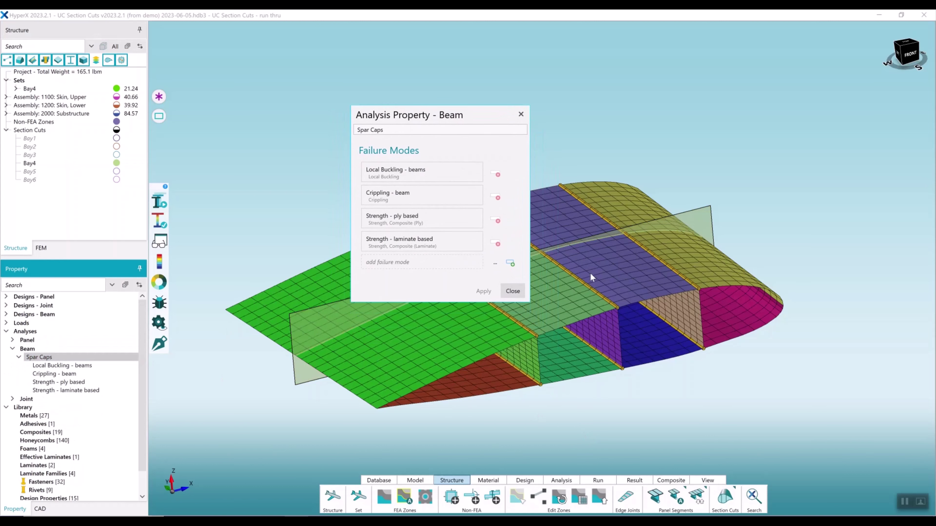
click(510, 262)
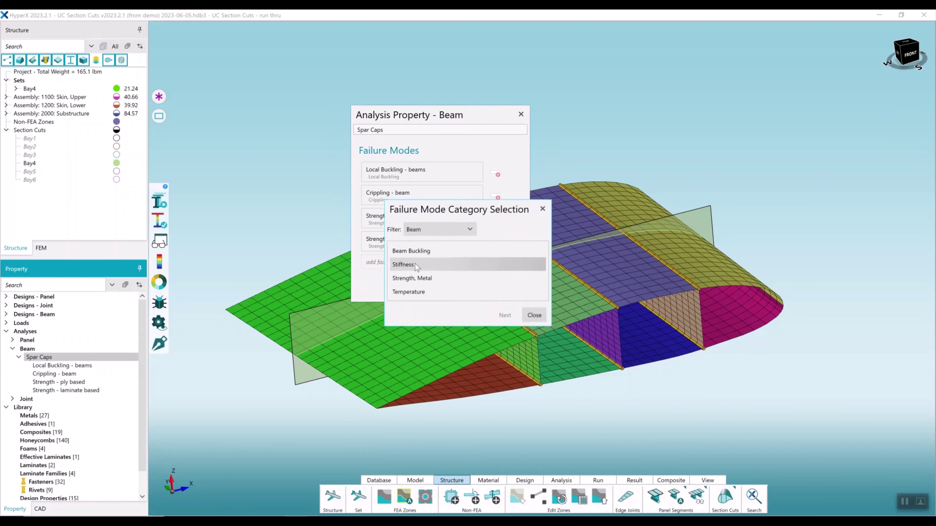
click(464, 265)
click(505, 315)
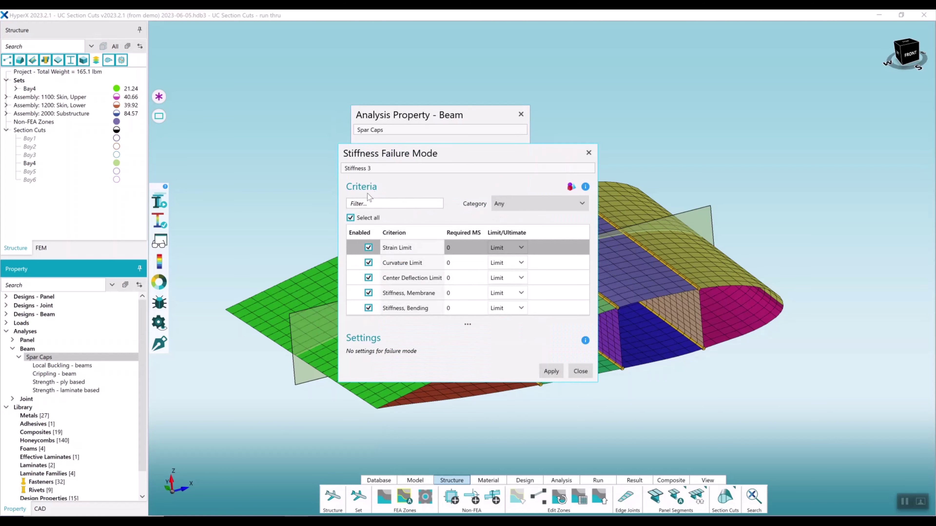
Name it 'Section Reqs', turn off strain, curvature and center deflection limits, and apply
triple_click(376, 169)
text(Section Reqs)
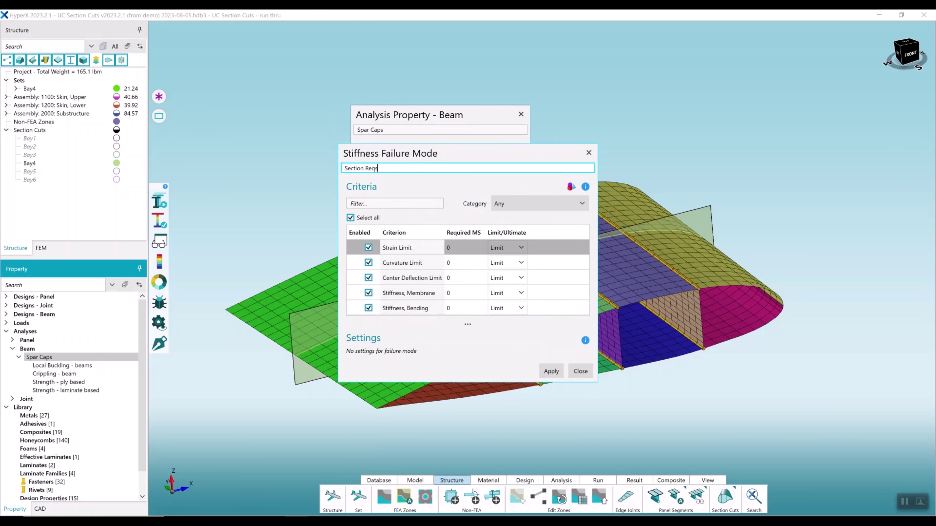
click(369, 247)
click(368, 263)
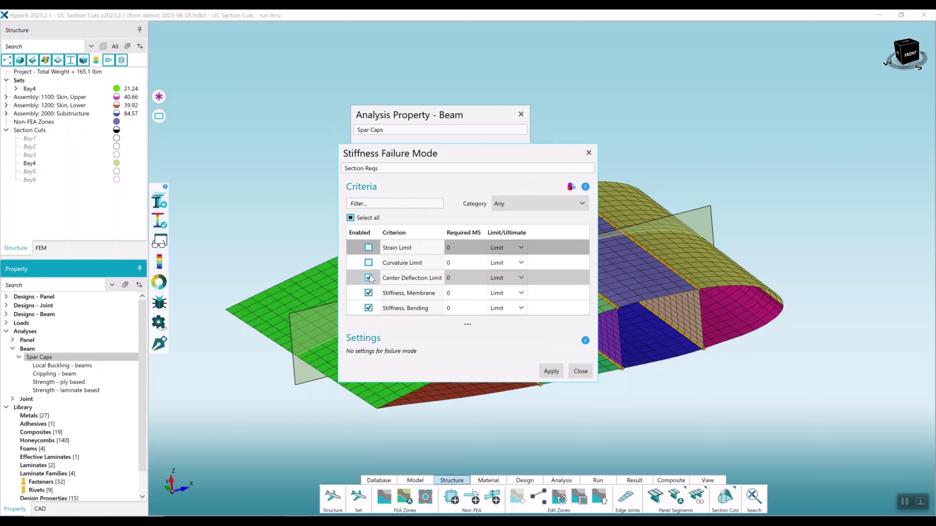
click(368, 277)
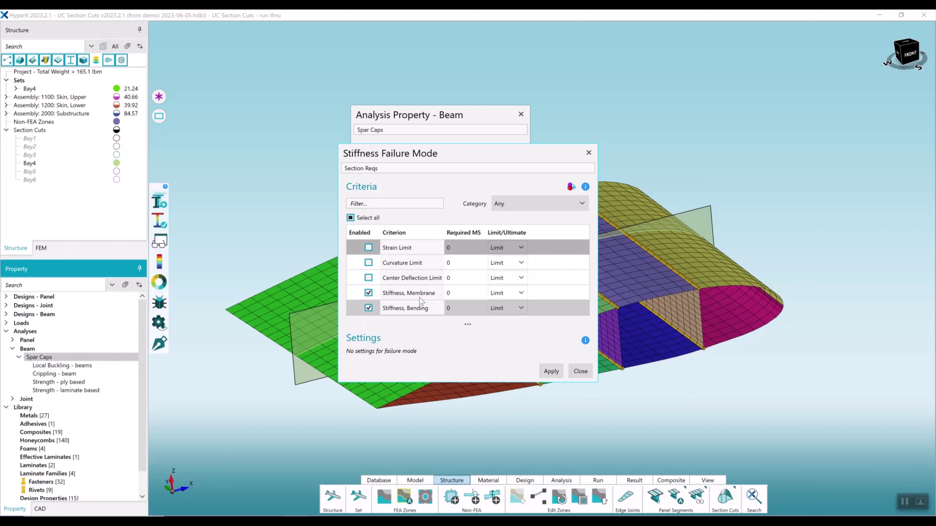
click(550, 371)
click(580, 371)
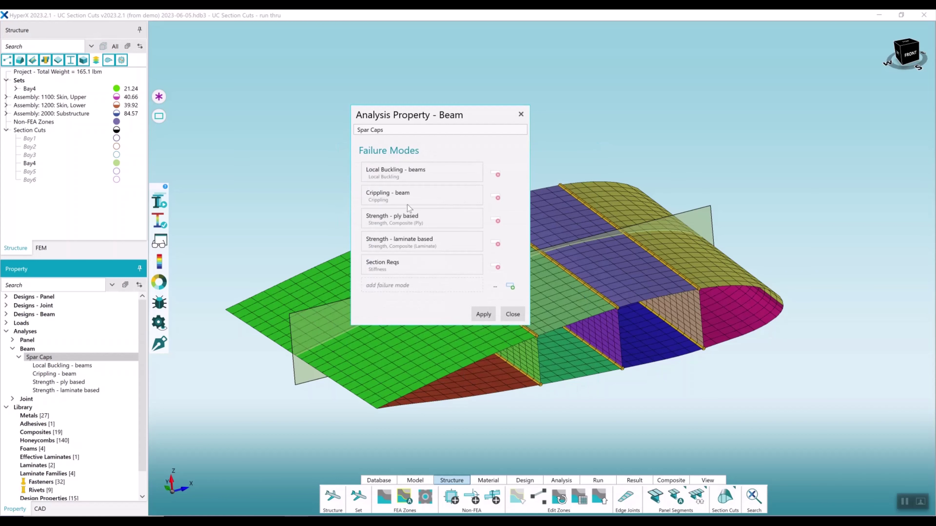
click(483, 314)
click(513, 314)
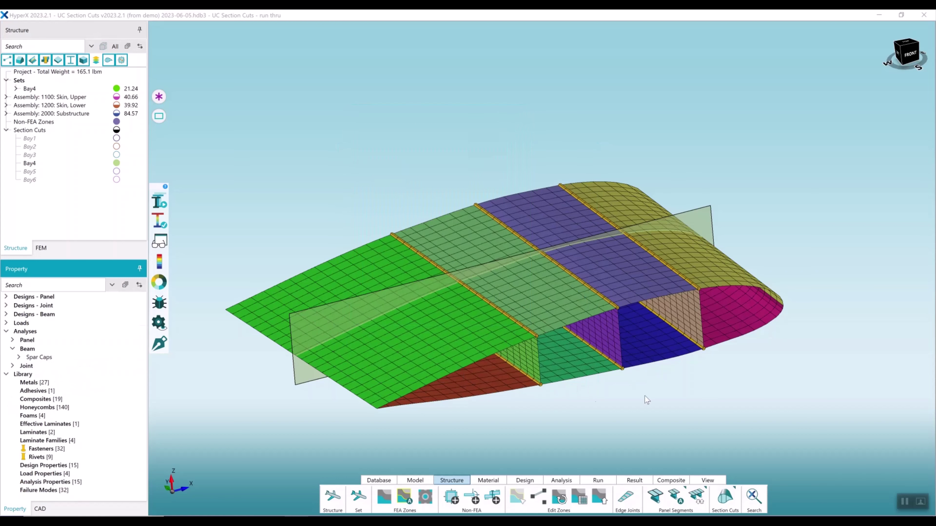
Size the Bay4 set, bringing it to 22.45 and the total to 166.4 lbm
click(57, 90)
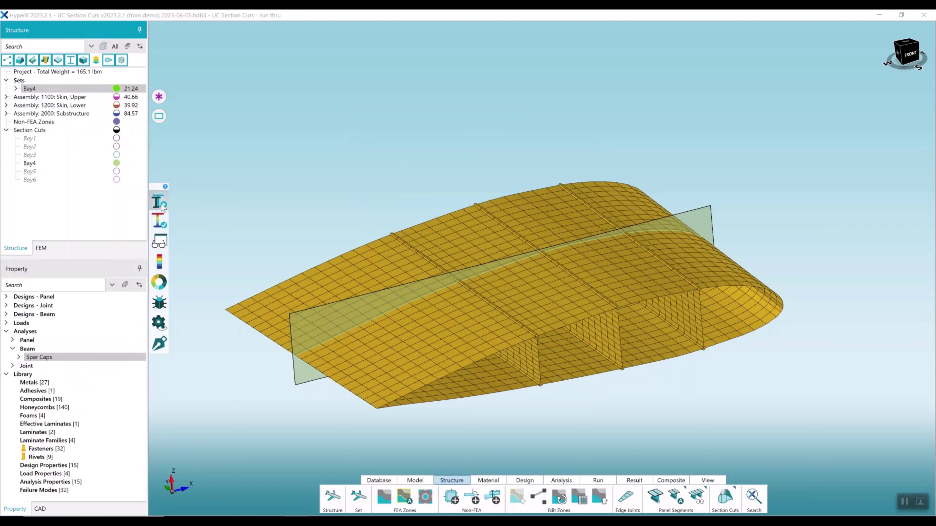
click(141, 90)
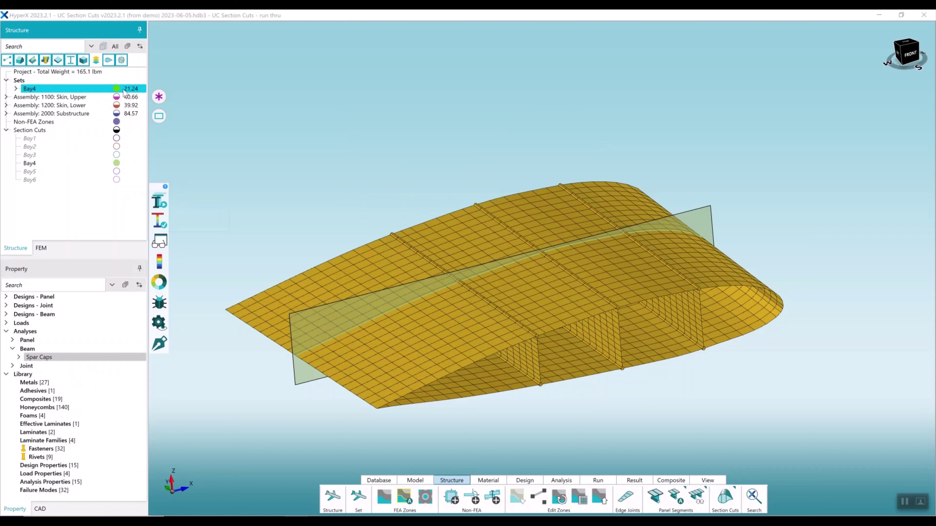
click(159, 203)
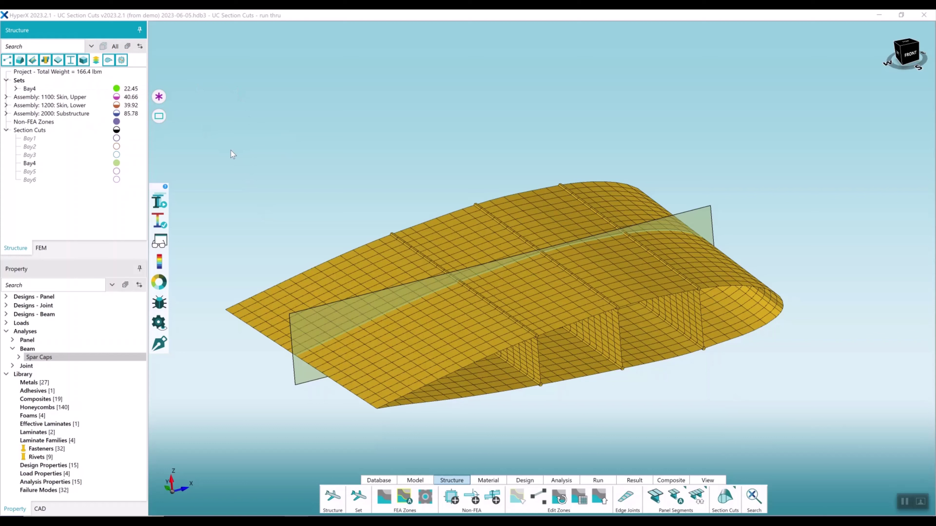
Read the Bay4 section cut's calculated EIhh of 8.004E8 in its properties, then close it
click(67, 168)
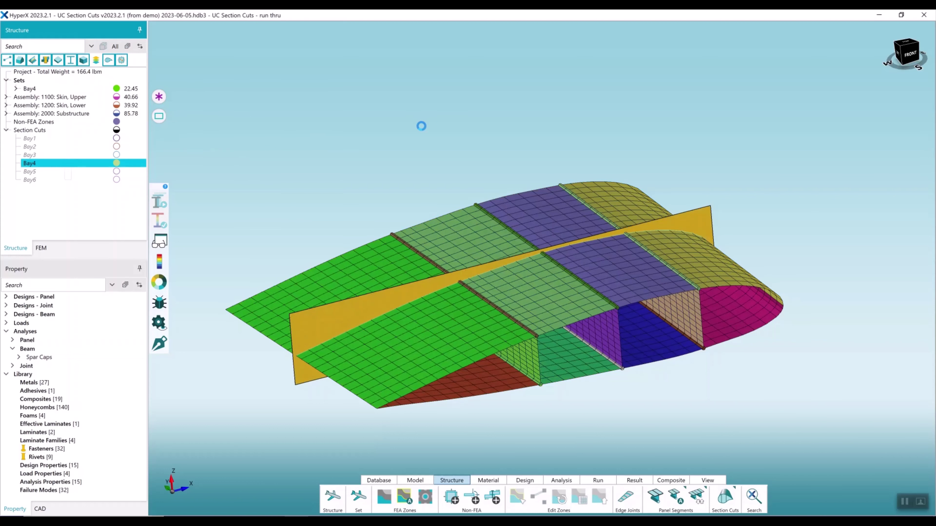
double_click(87, 164)
click(563, 176)
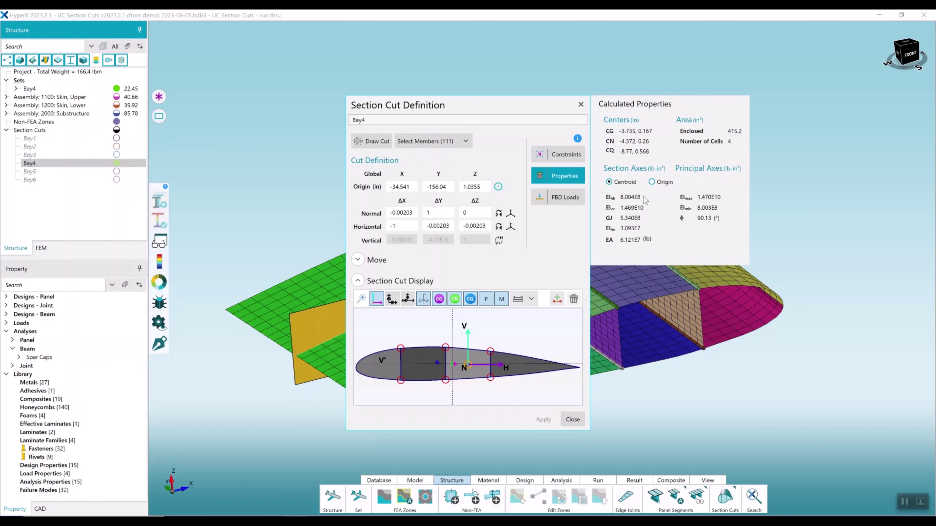
mouse_move(623, 202)
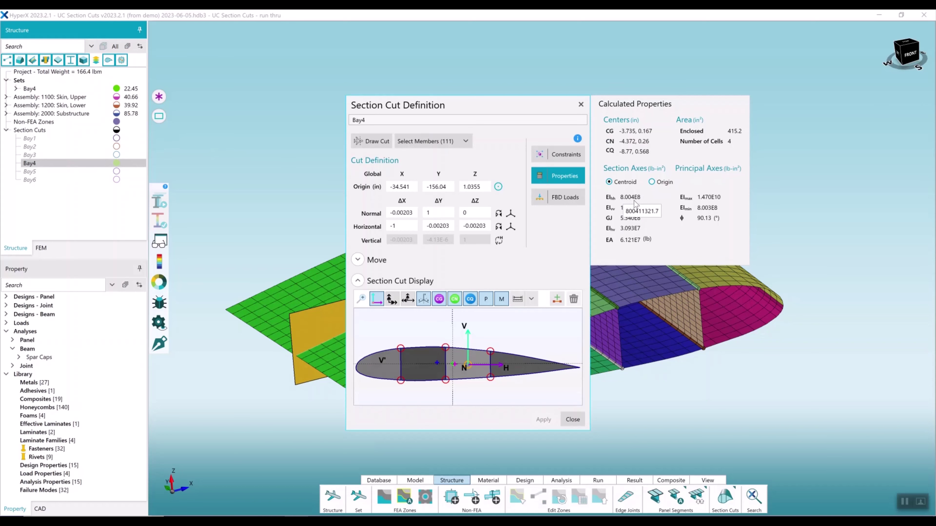
drag(528, 133, 703, 115)
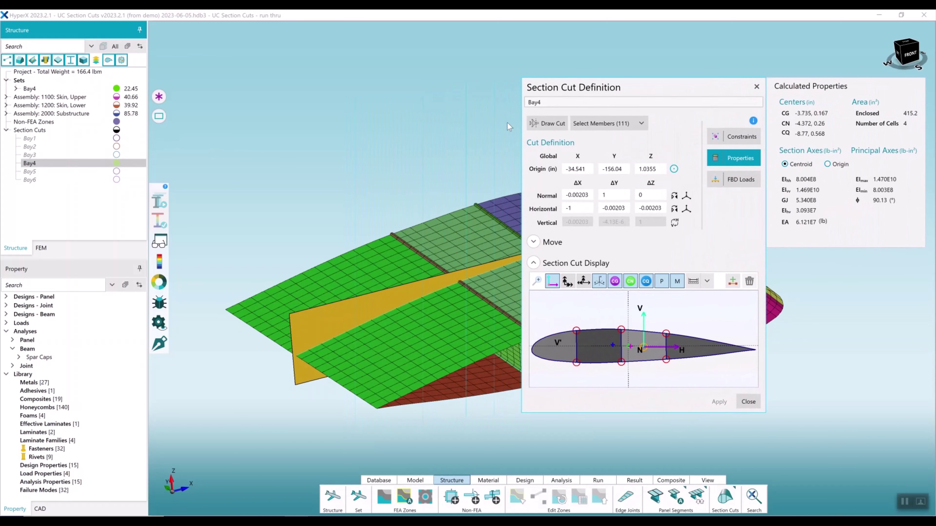
click(757, 86)
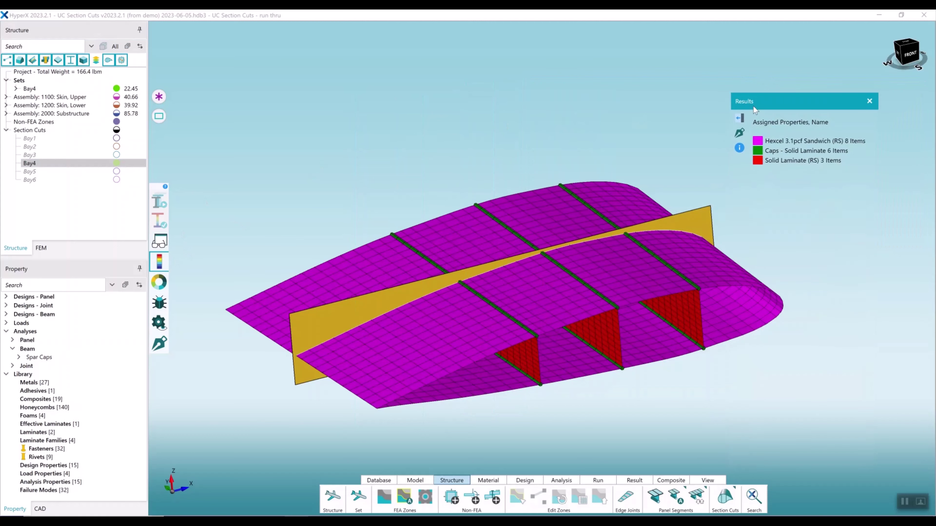
Plot Analysis Results coloured by Controlling Criterion
click(745, 118)
click(634, 142)
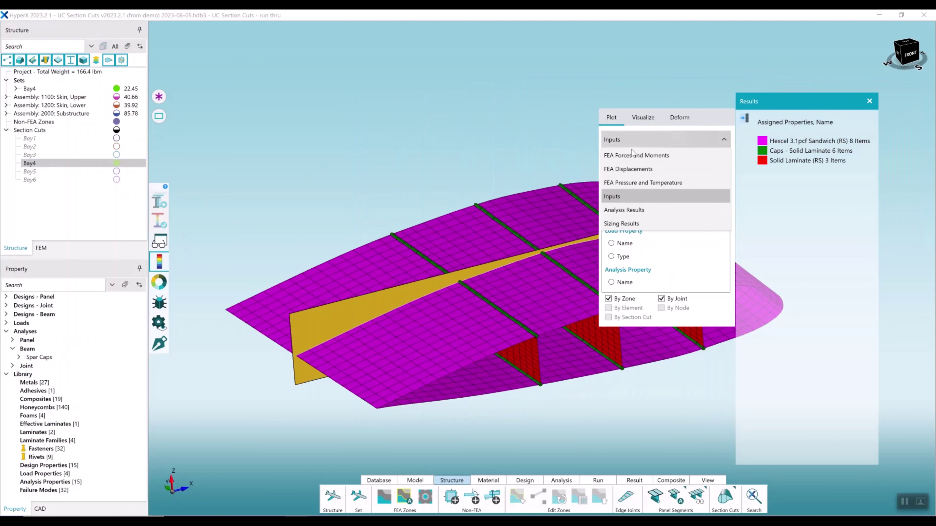
click(625, 193)
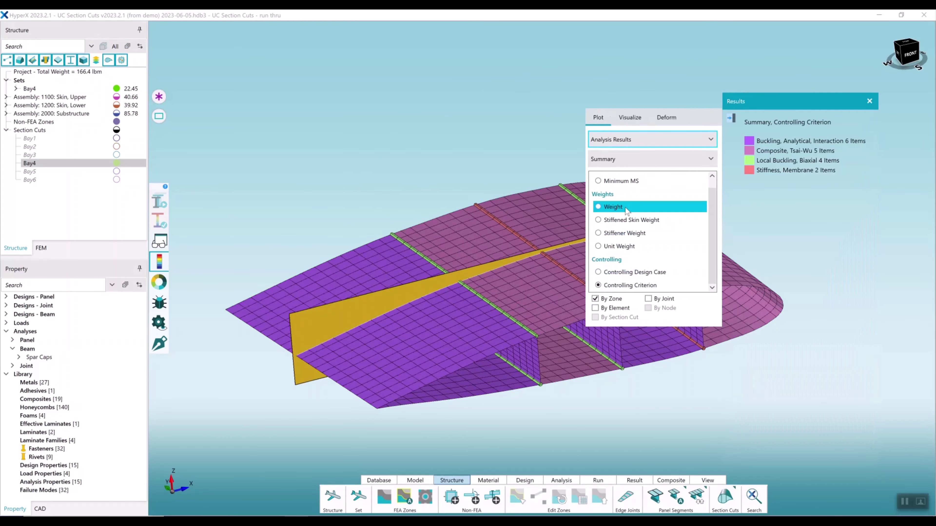
click(674, 86)
From the wing's back, highlight the Stiffness, Membrane members in the legend, then clear it
drag(673, 85, 489, 142)
click(662, 160)
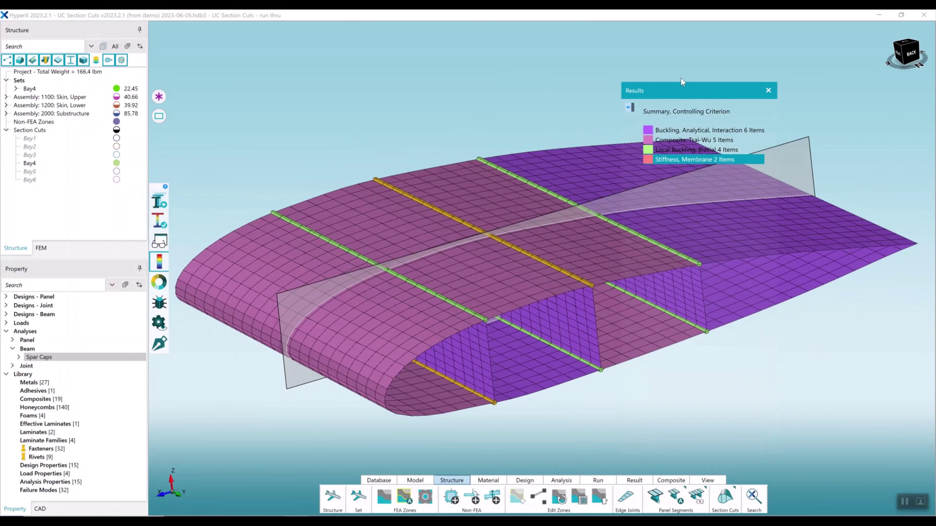
drag(680, 85, 693, 47)
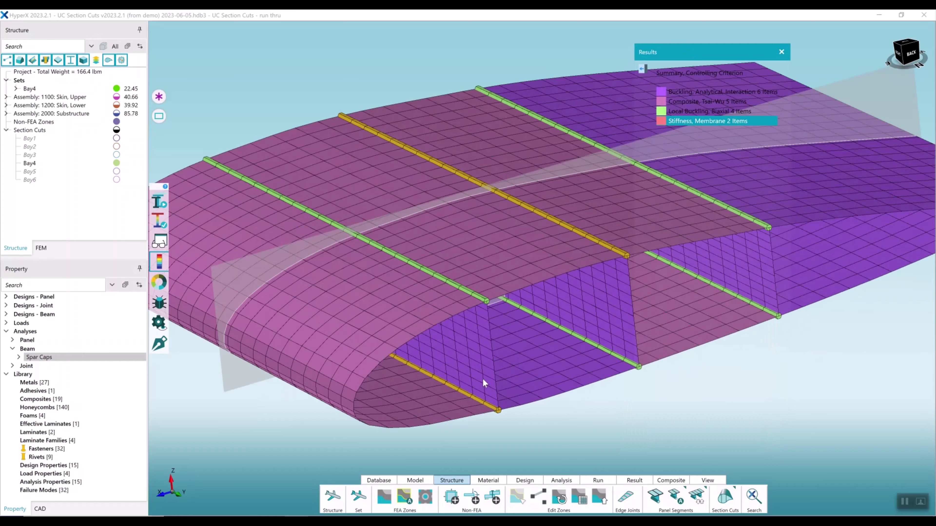
click(310, 113)
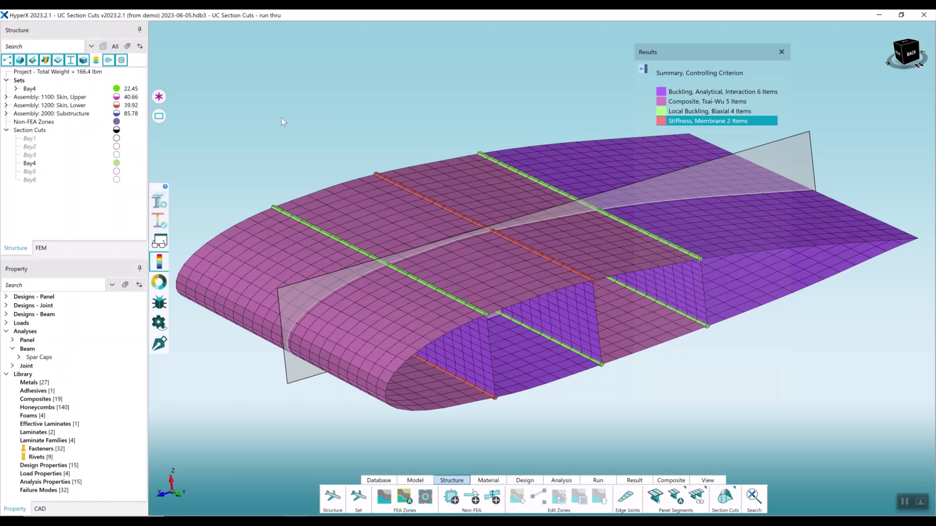
Slide the Bay4 cut's Zone Stiffness Distribution toward More Even and apply, resizing to 166.6 lbm
double_click(46, 163)
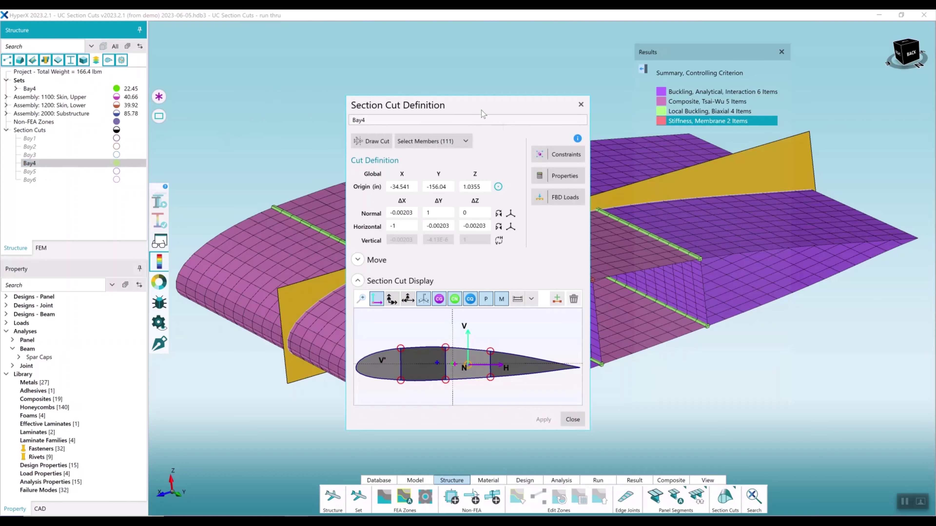
drag(482, 111, 367, 79)
click(428, 128)
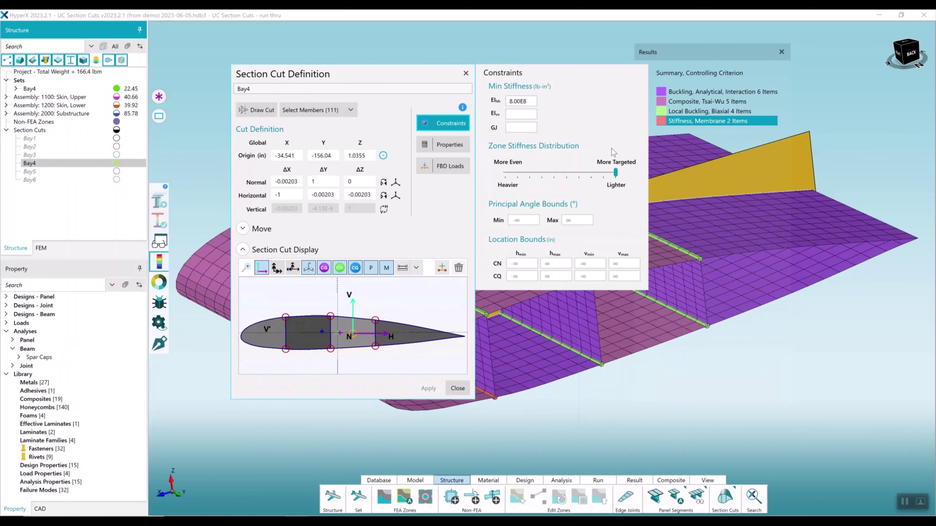
drag(615, 172, 504, 172)
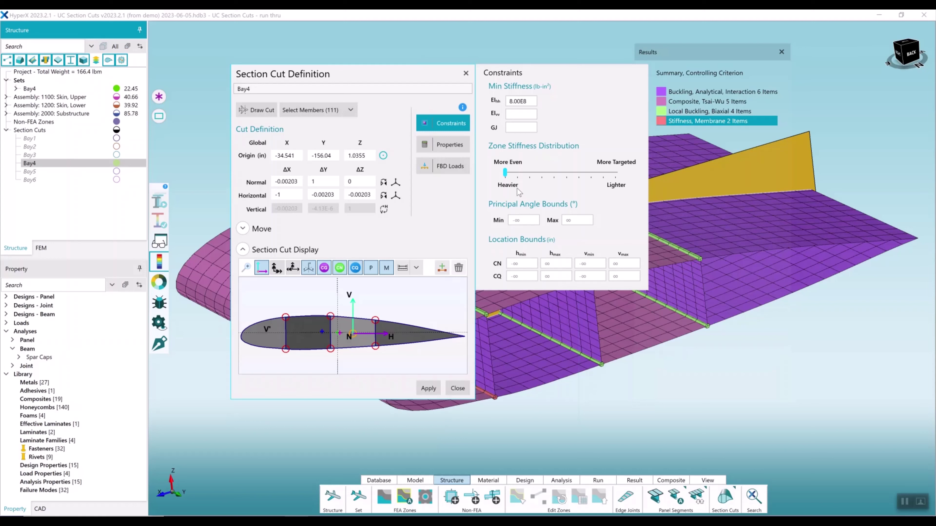
click(428, 388)
click(457, 388)
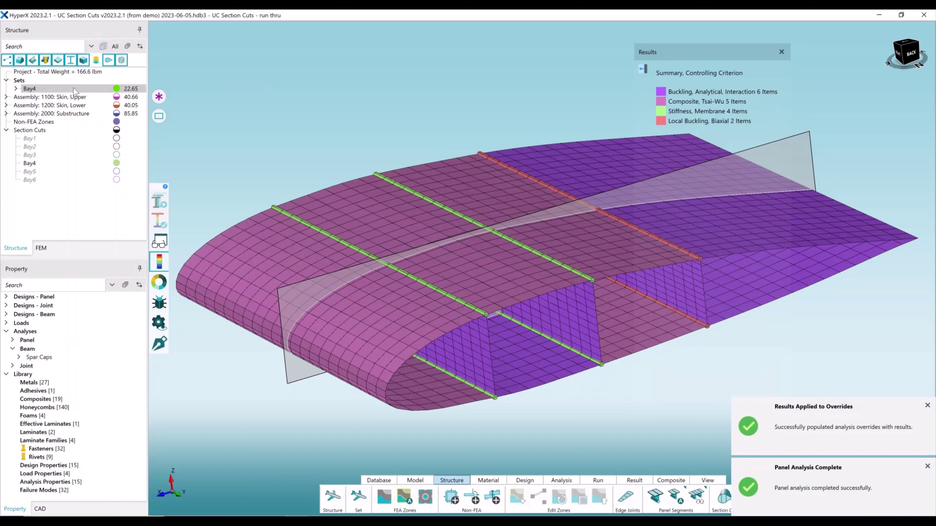
Highlight the 4 Stiffness, Membrane items in the Results legend and reposition the wing view
click(130, 91)
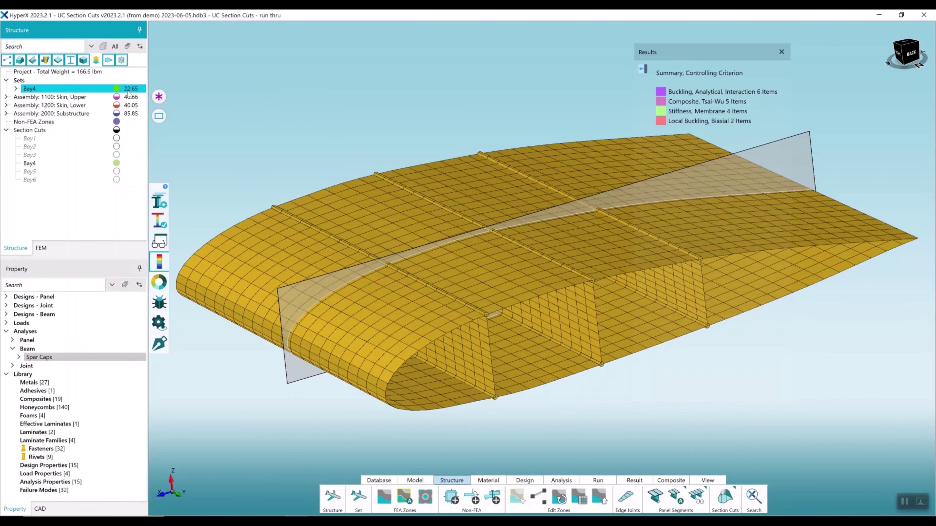
click(298, 96)
mouse_move(630, 134)
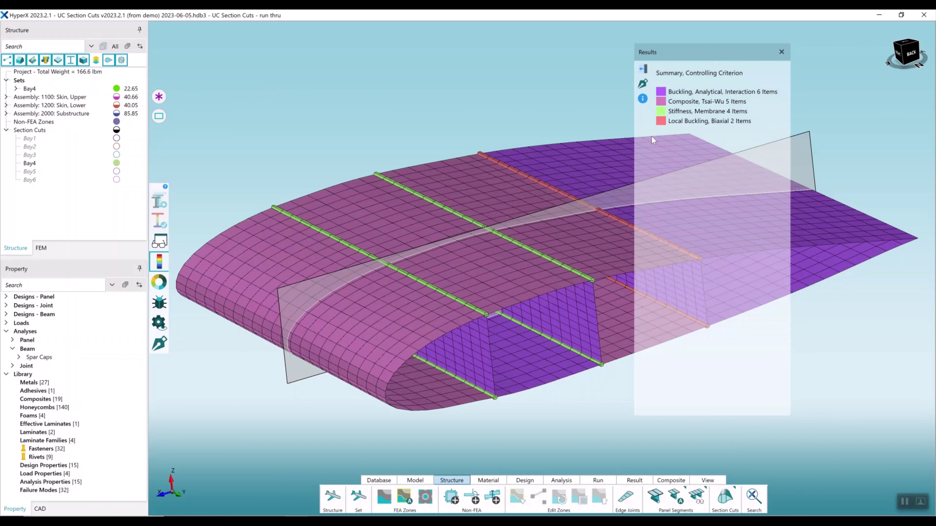
click(673, 115)
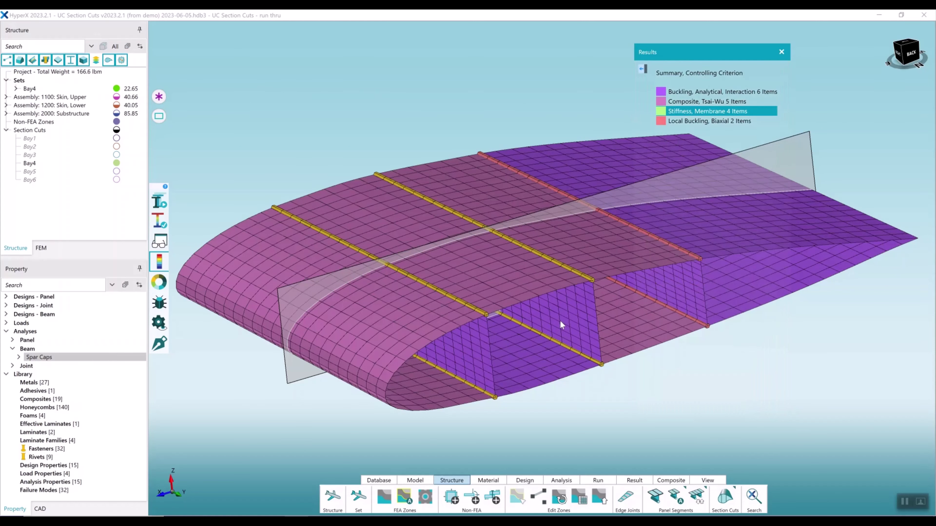
scroll(540, 325, up, 3)
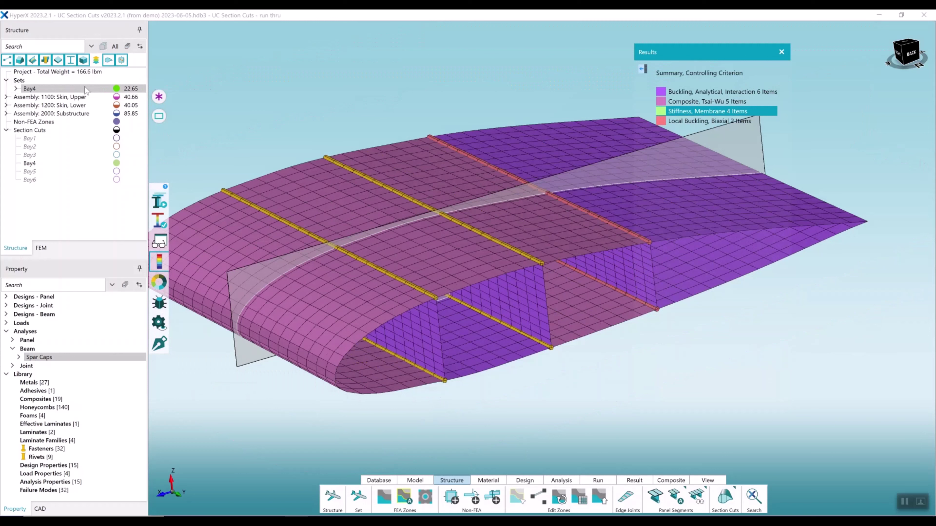
middle_drag(352, 87, 416, 102)
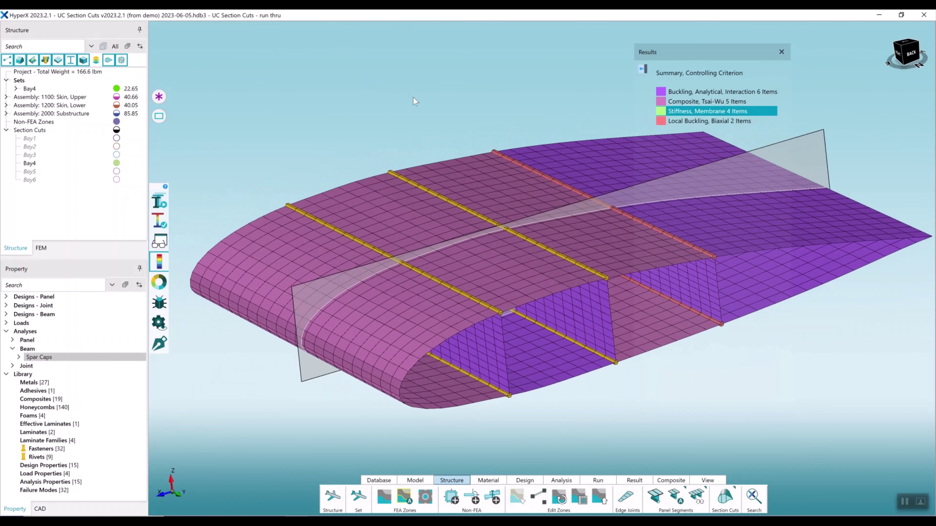
double_click(73, 165)
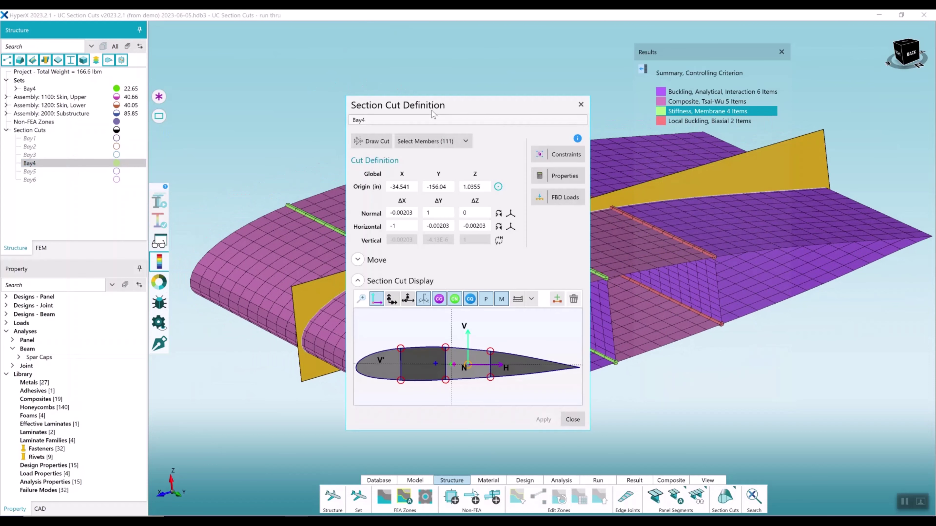
drag(433, 114, 403, 105)
click(527, 171)
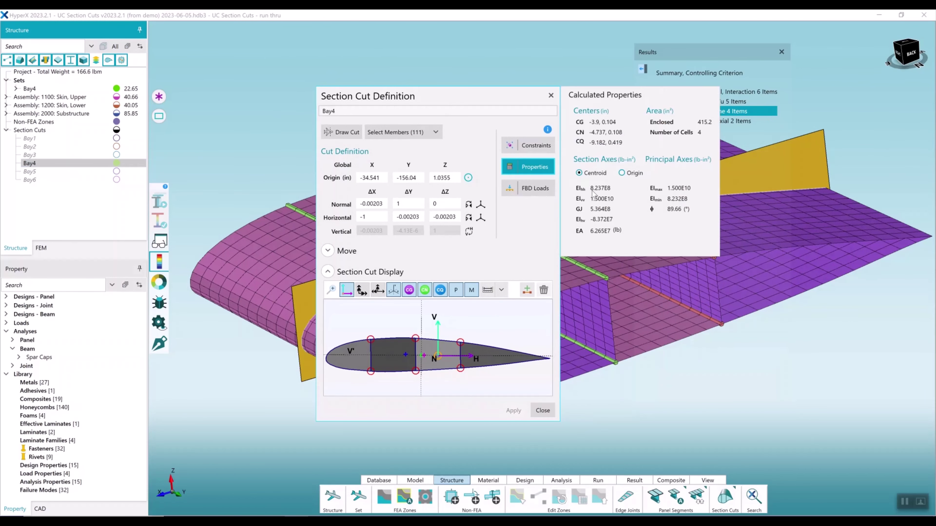
mouse_move(615, 193)
click(554, 102)
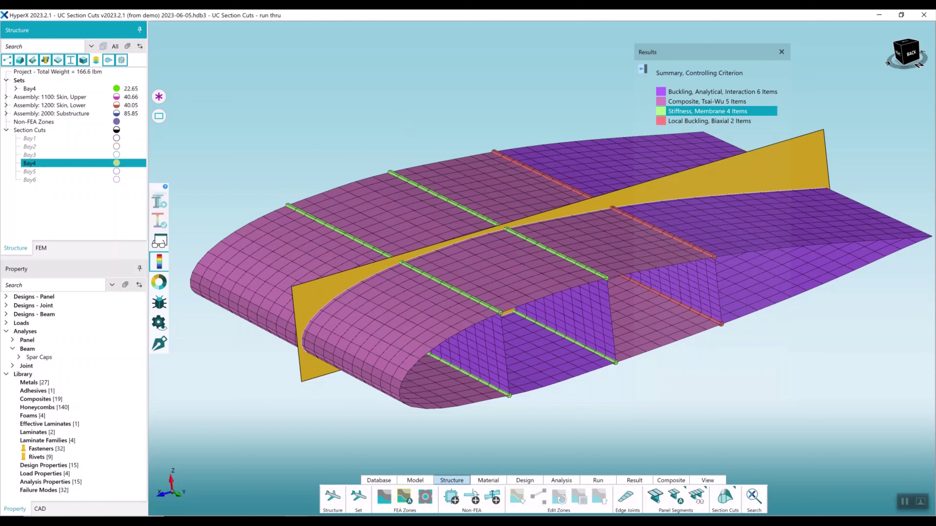
Switch to the PowerPoint section cuts presentation
key(alt+Tab)
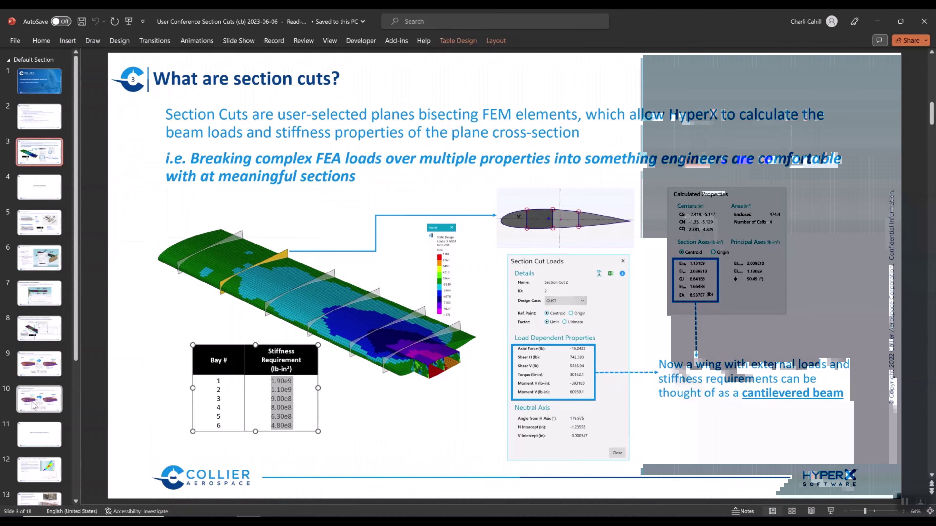